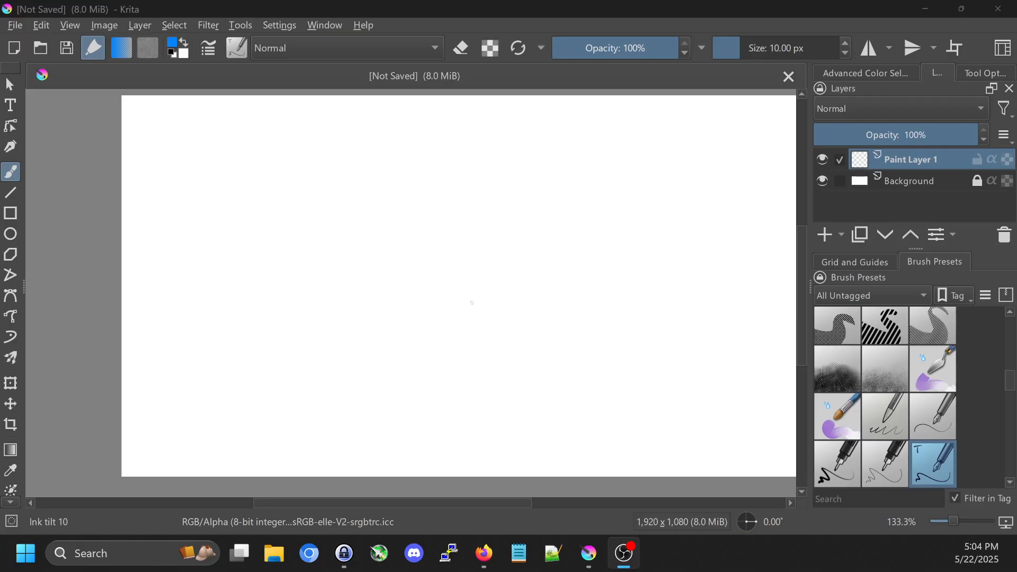
click(451, 303)
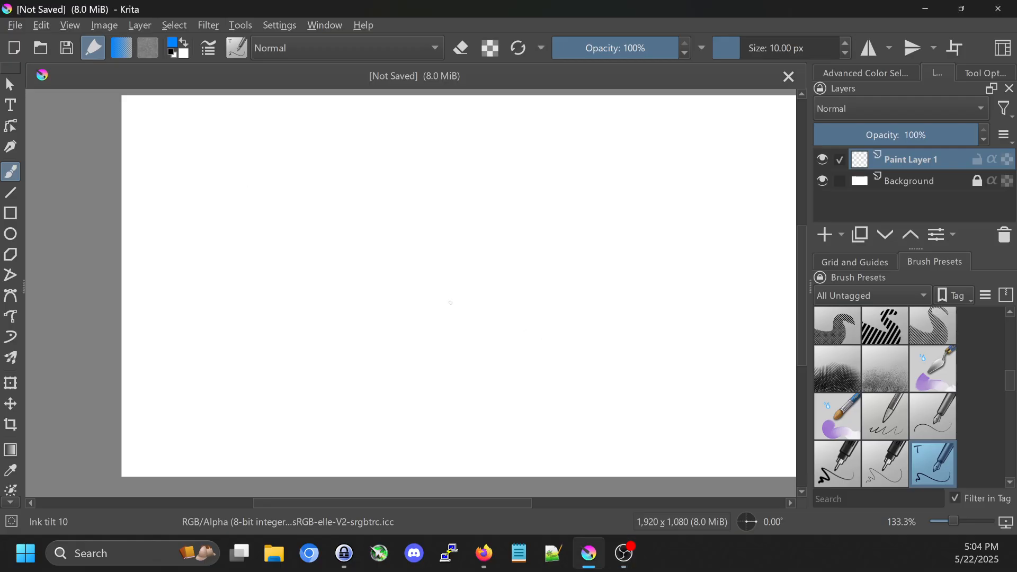
key(g)
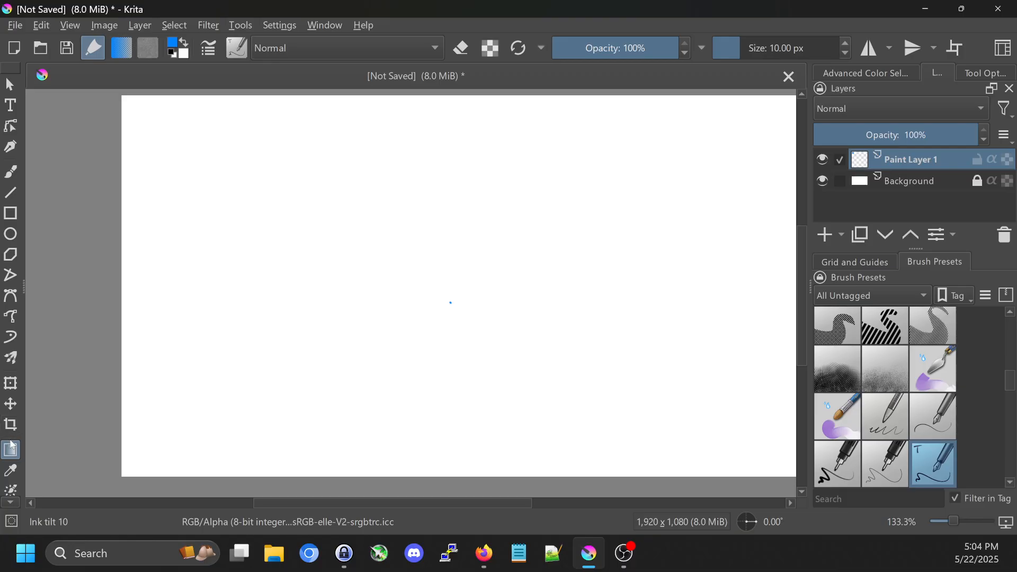
scroll(11, 451, down, 5)
scroll(18, 423, up, 3)
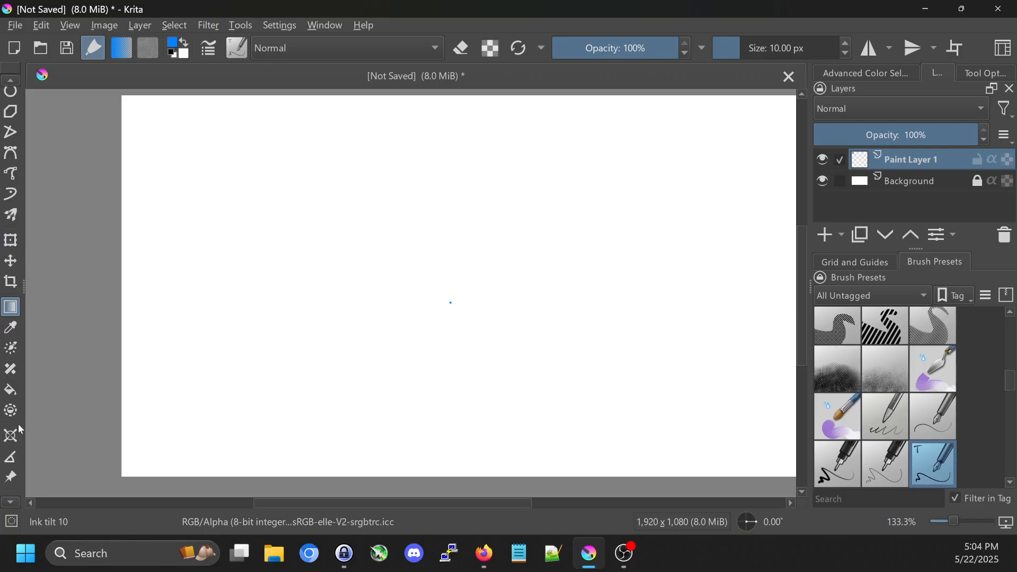
click(148, 48)
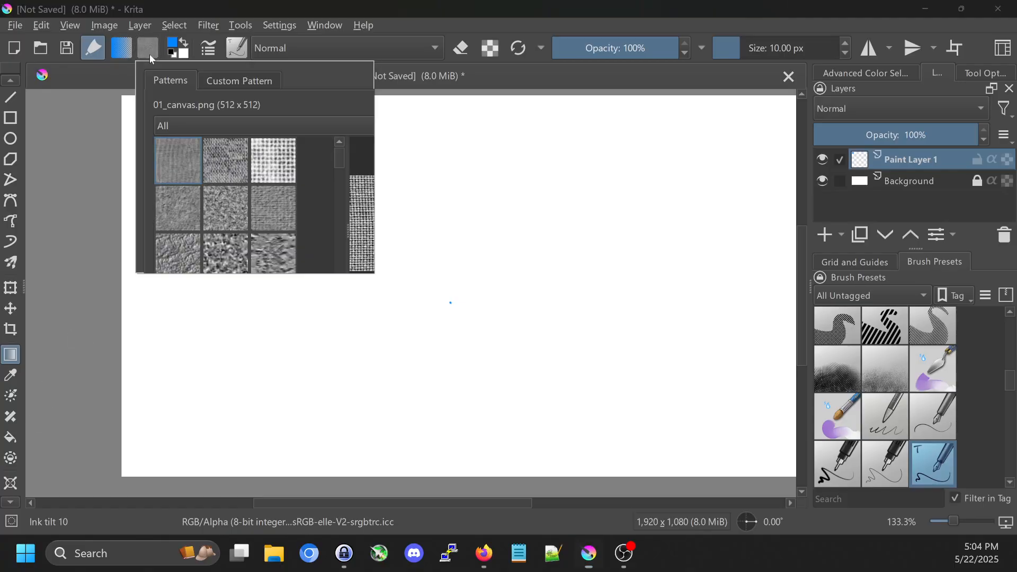
click(325, 46)
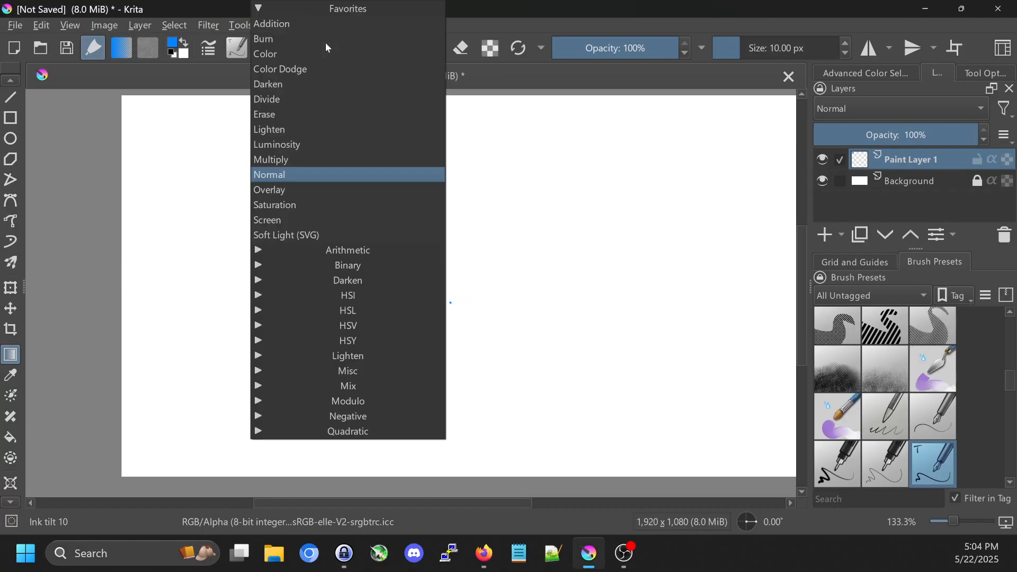
click(60, 320)
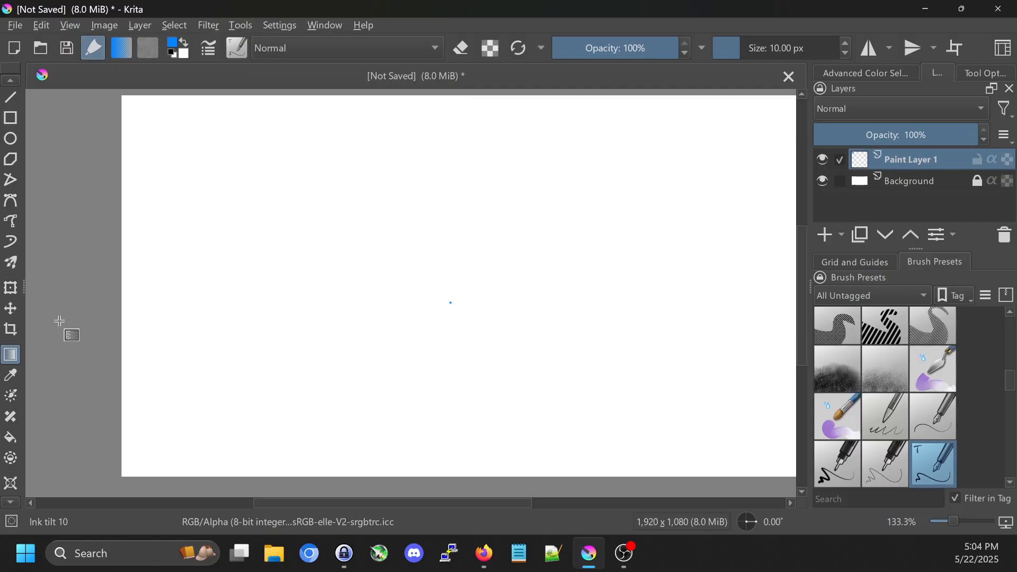
Step: Fill the whole of Paint Layer 1 with the blue foreground color and return to the brush
key(f)
click(423, 310)
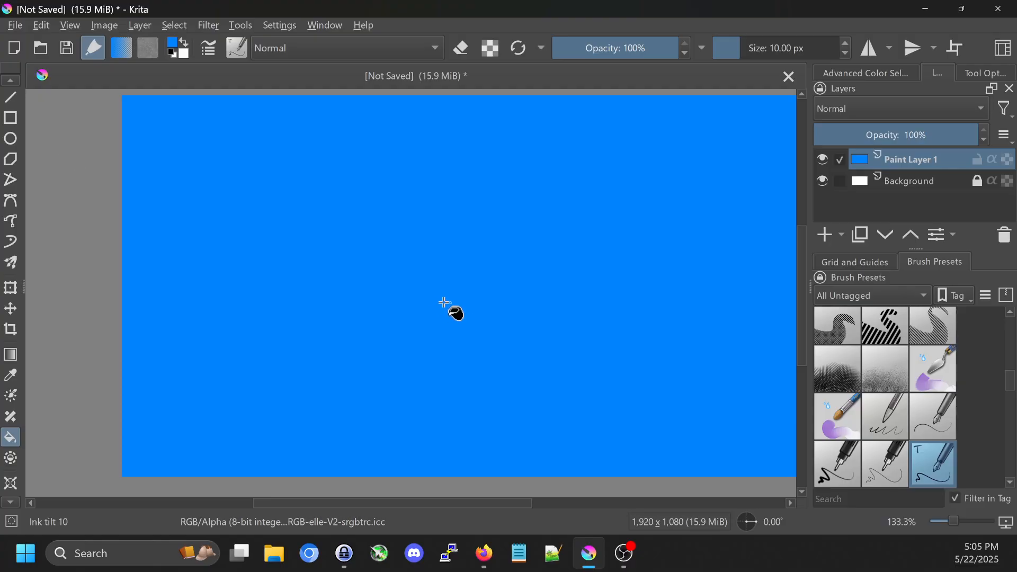
key(b)
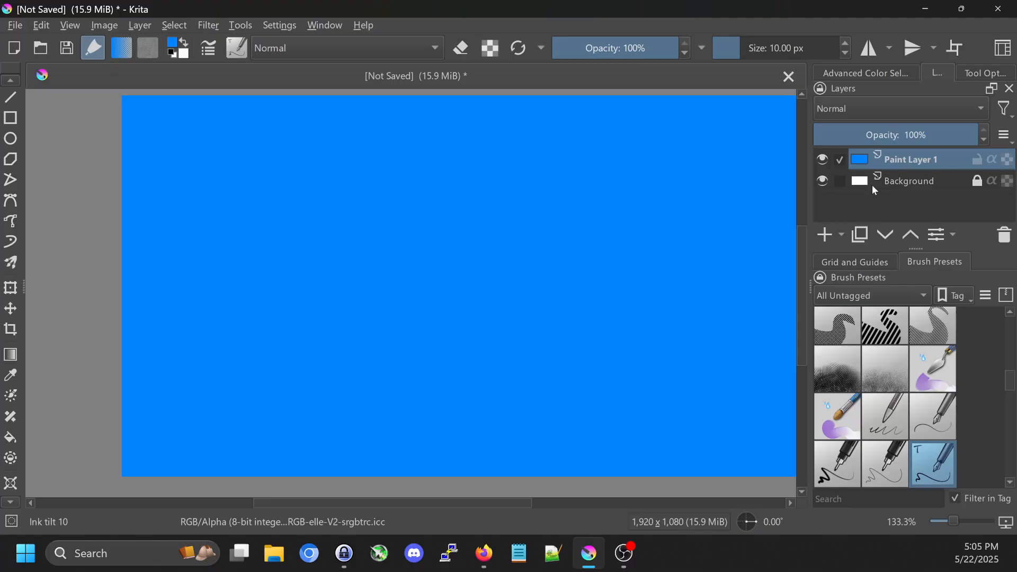
Step: Add a transparency mask to Paint Layer 1
click(840, 229)
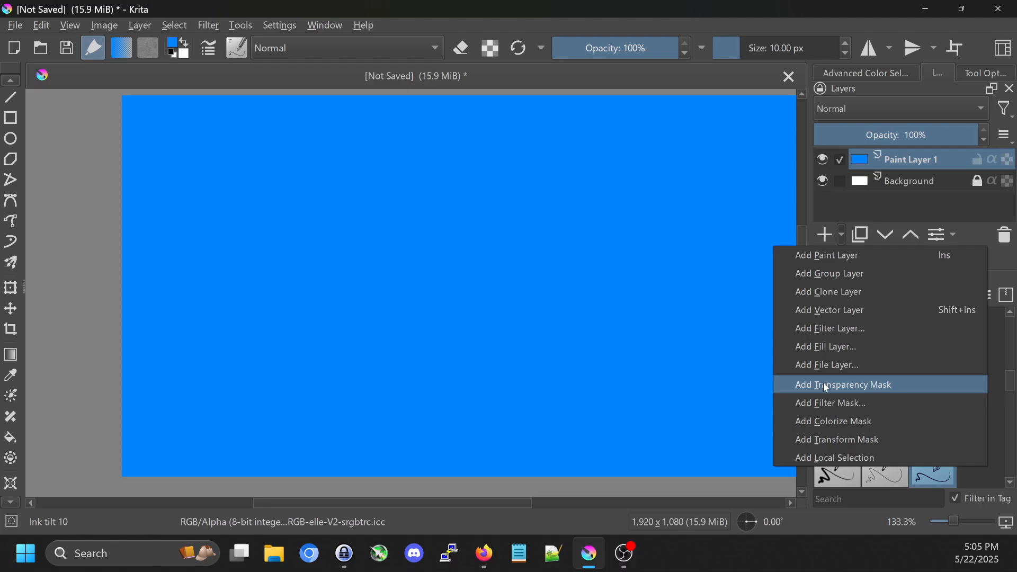
click(853, 392)
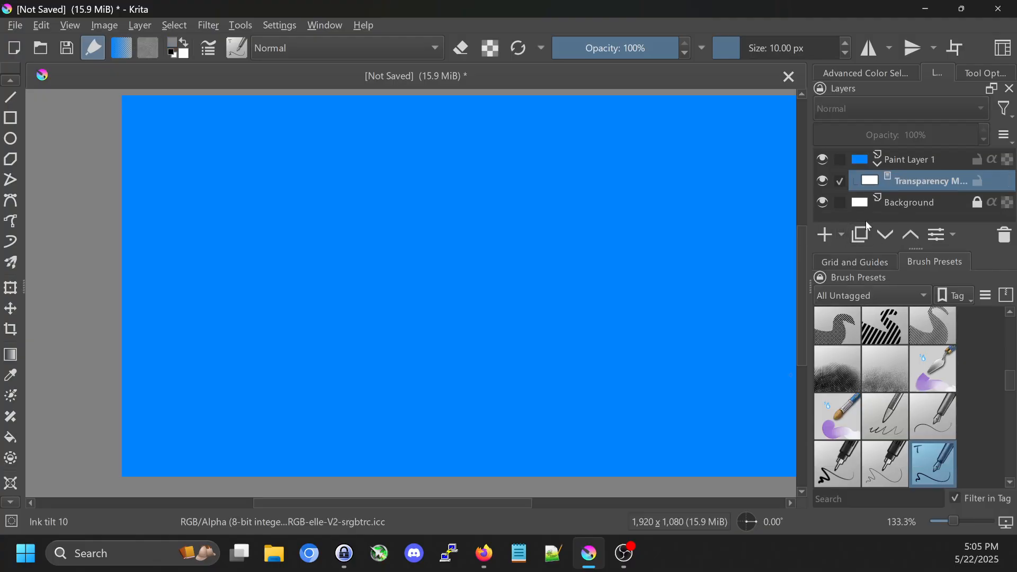
mouse_move(849, 179)
Step: Invert the colors of Paint Layer 1 itself and invert them back to blue
click(917, 161)
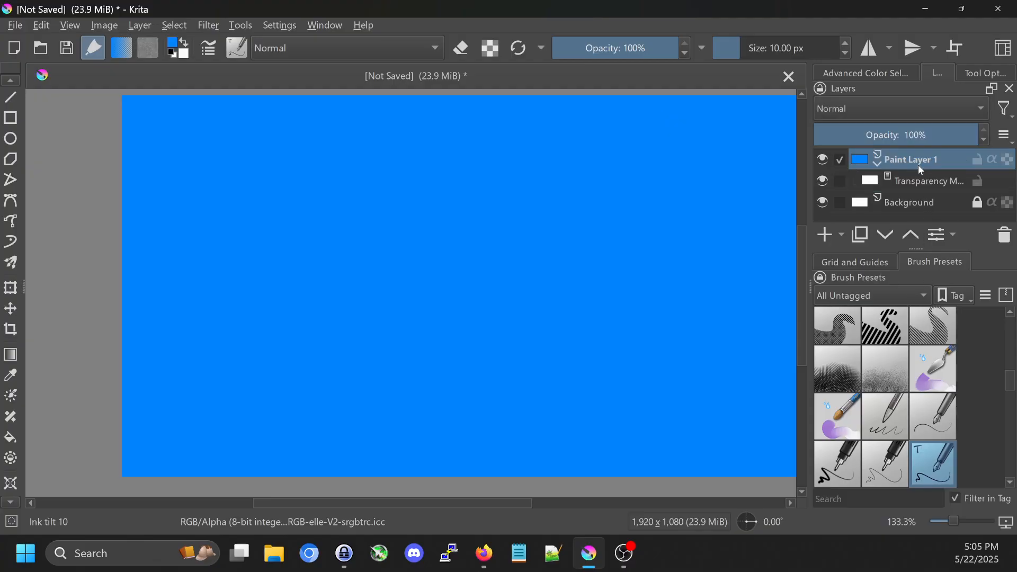
click(914, 182)
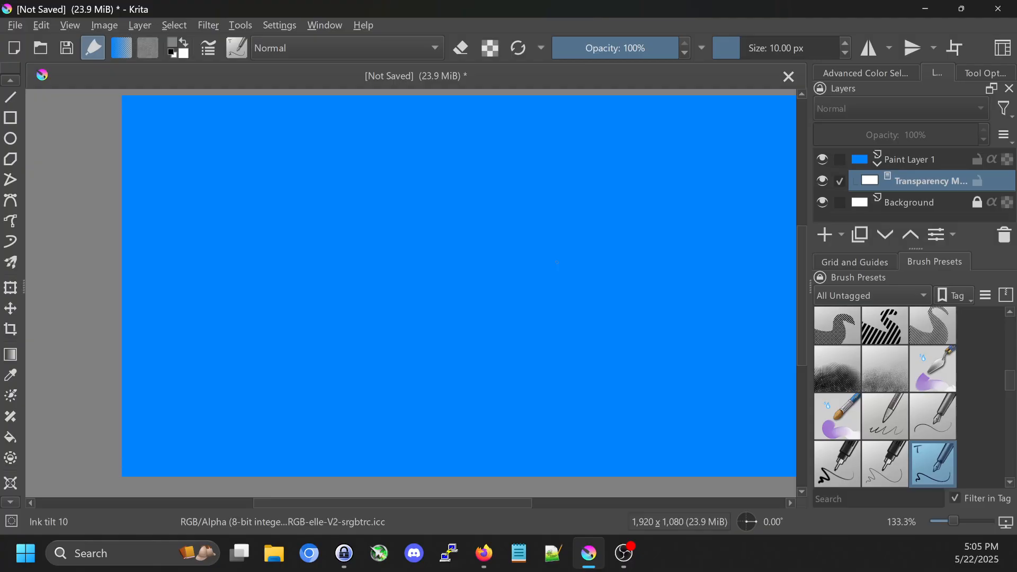
click(914, 166)
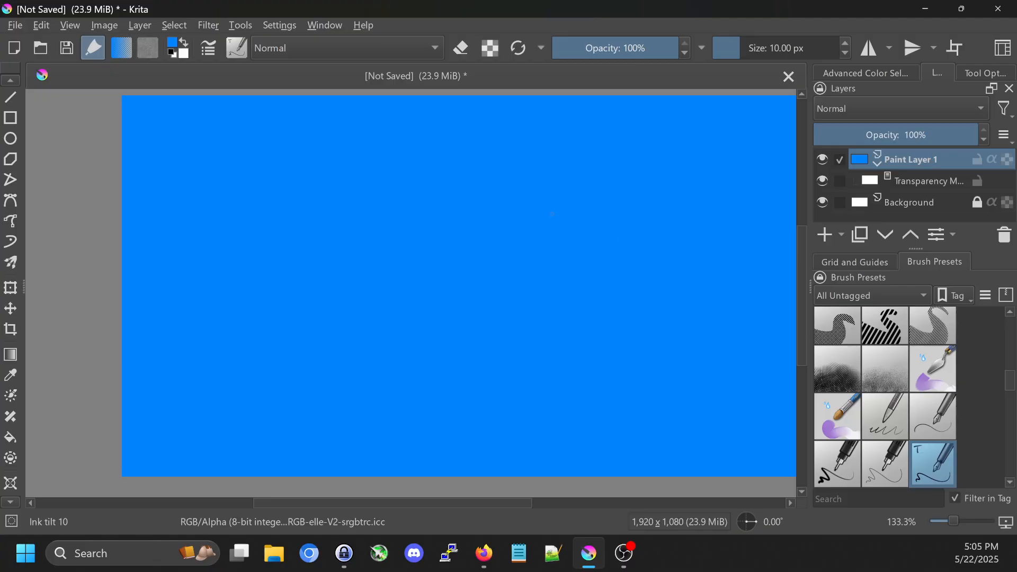
key(ctrl+i)
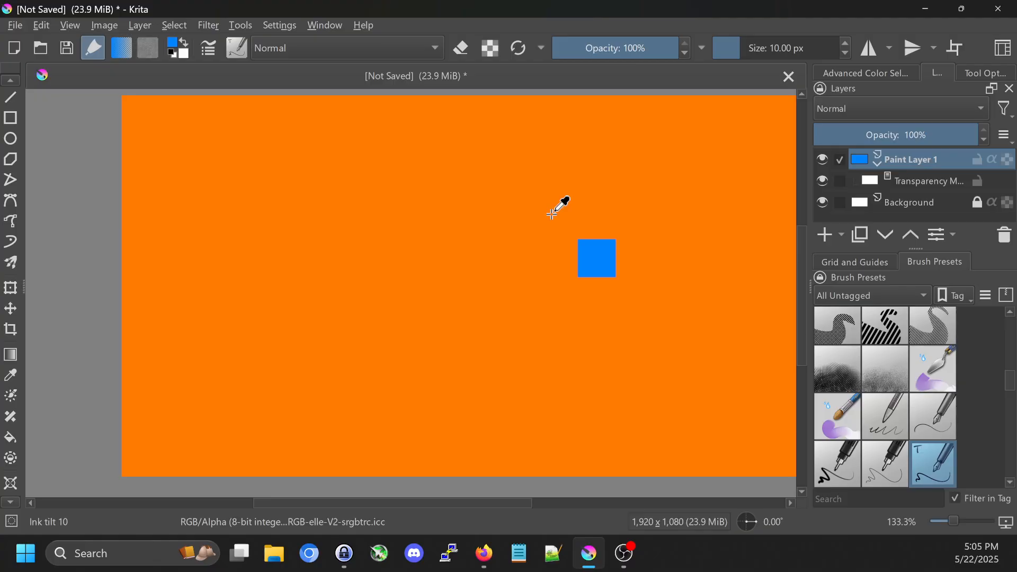
key(ctrl+i)
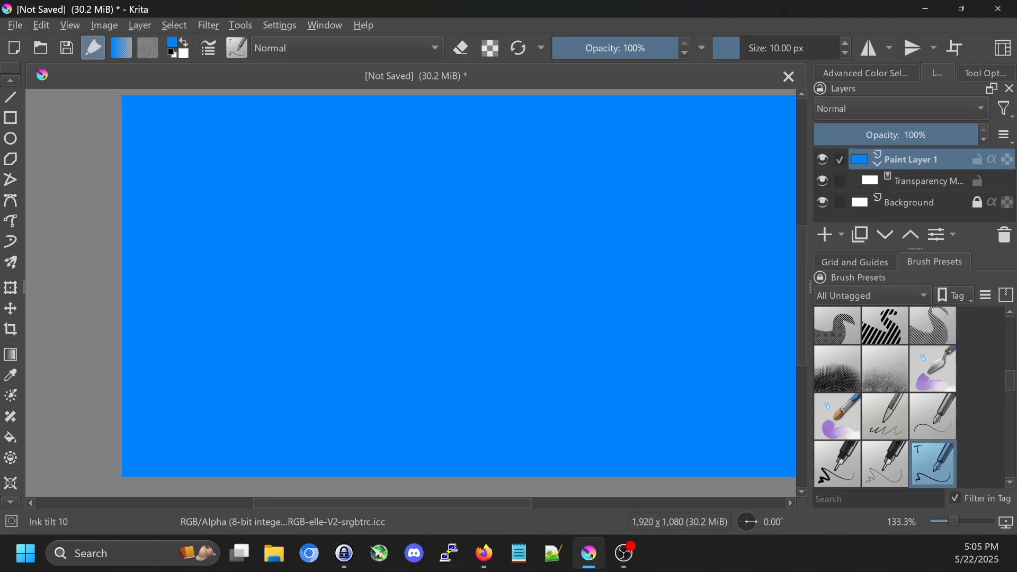
Step: Invert the transparency mask from white to black and set the foreground color to white
click(911, 183)
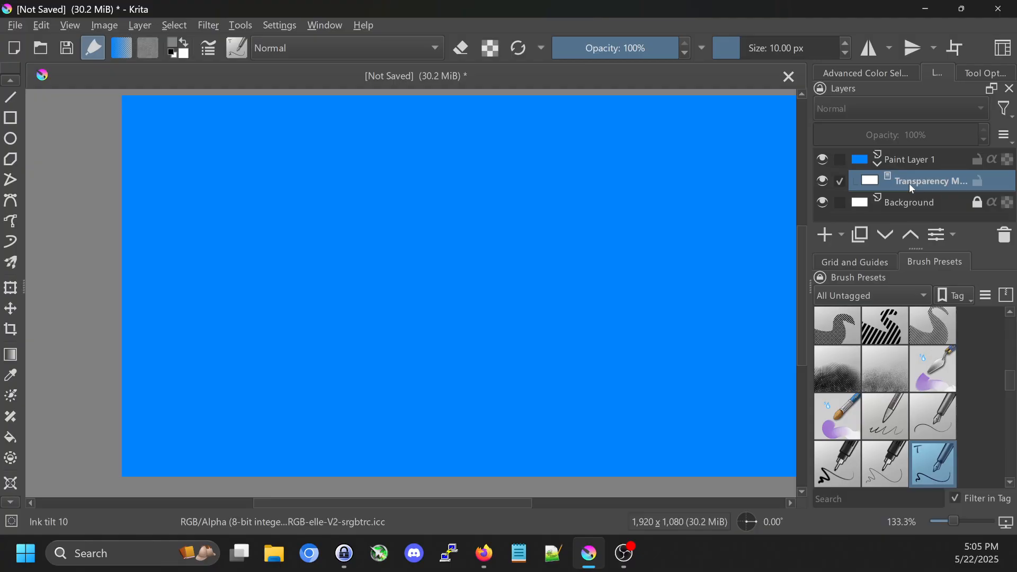
key(ctrl+i)
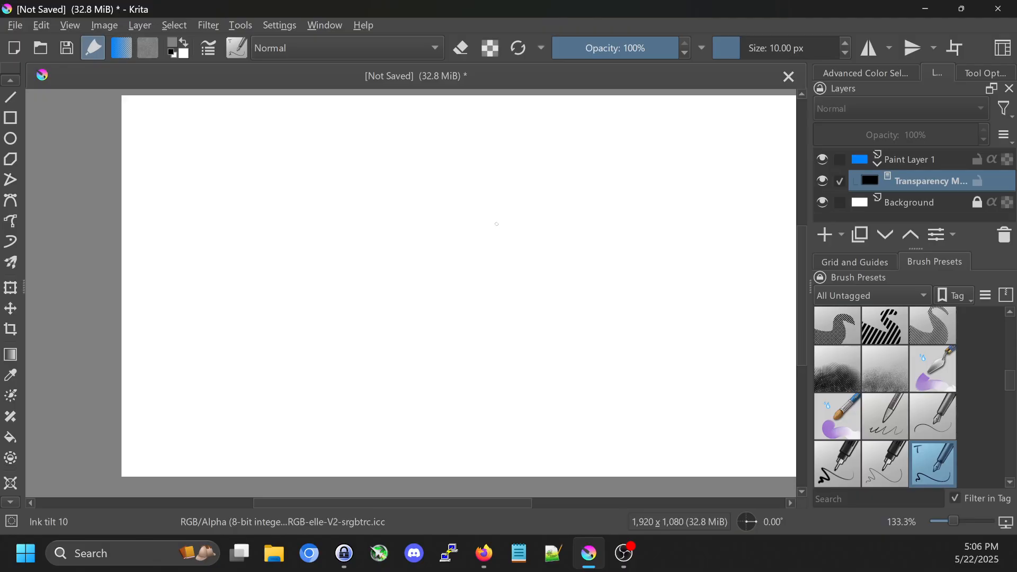
click(895, 75)
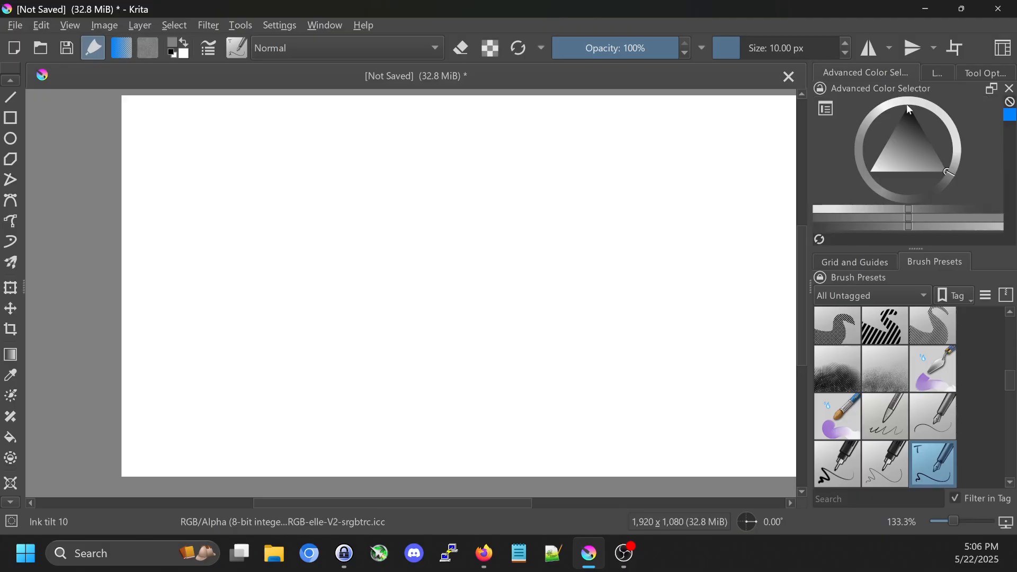
click(870, 171)
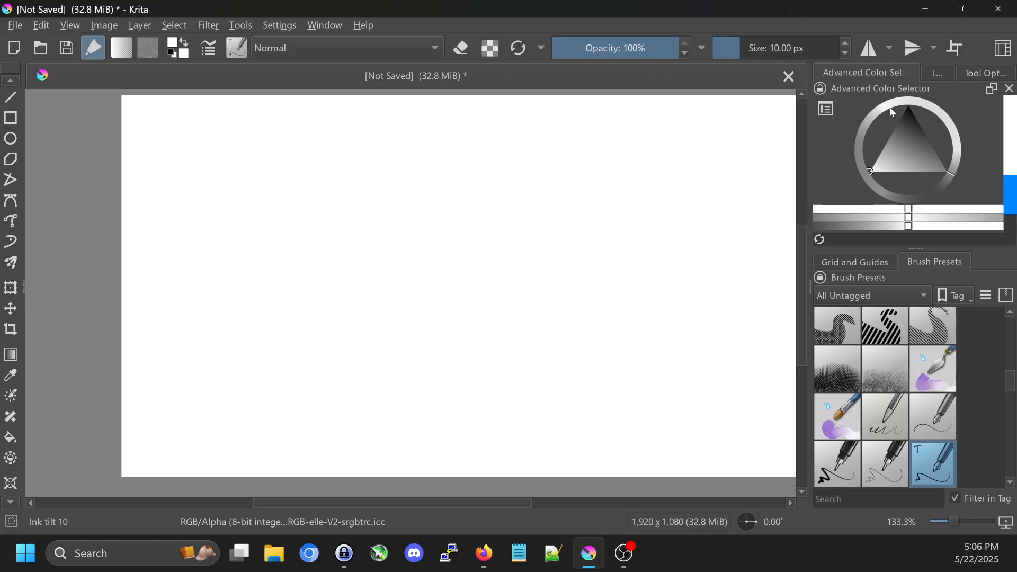
click(925, 74)
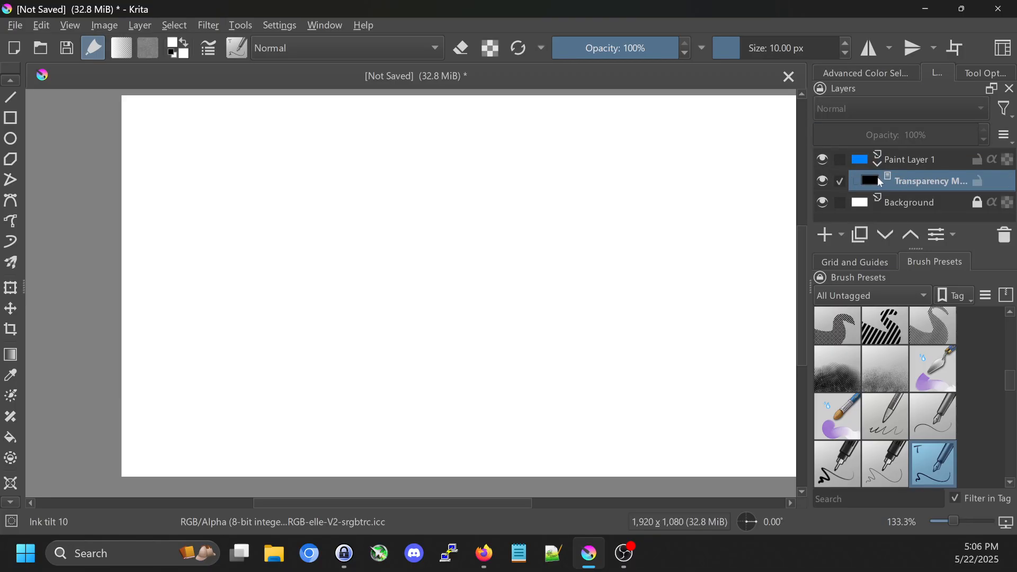
Step: Increase the brush size to 47 px for painting on the transparency mask
mouse_move(870, 180)
key(bracketright)
key(bracketright)
key(bracketright)
key(bracketright)
key(bracketright)
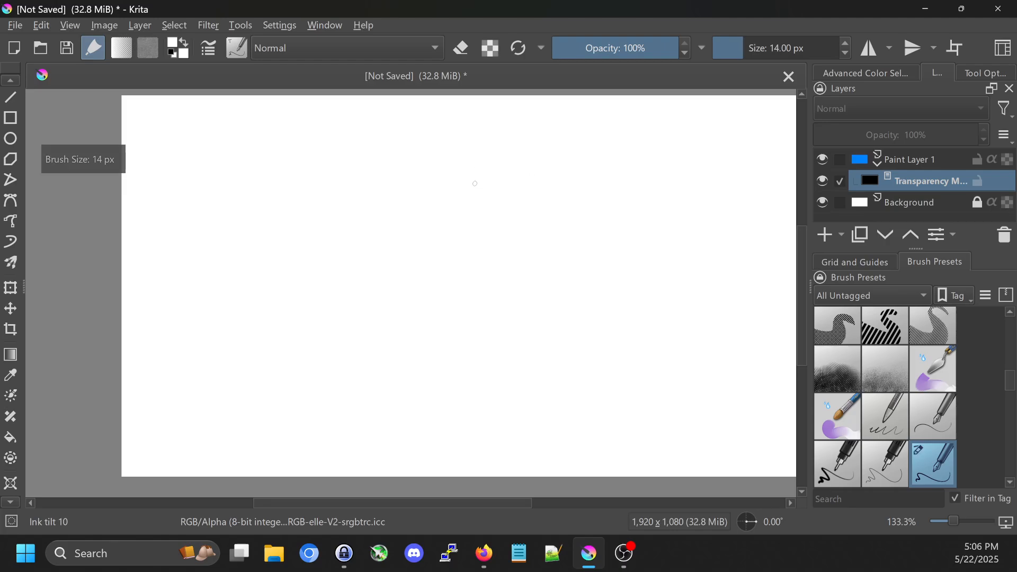
key(bracketright)
key(bracketright)
key(bracketright)
key(bracketright)
key(bracketright)
key(bracketright)
key(bracketright)
key(bracketright)
key(bracketright)
key(bracketright)
key(bracketright)
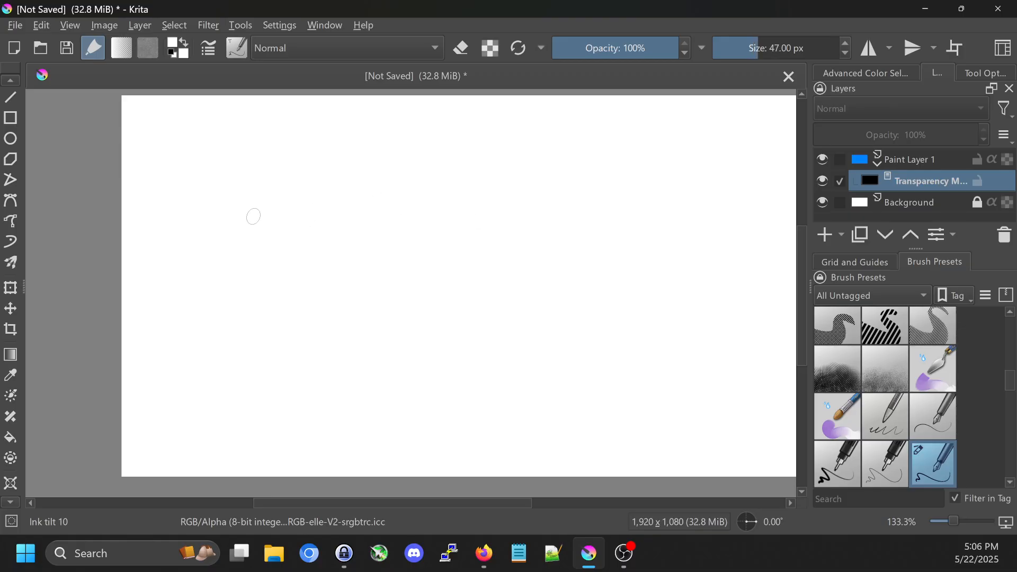
Step: Paint the character 日 in white on the transparency mask, in the left part of the canvas
drag(251, 202, 243, 332)
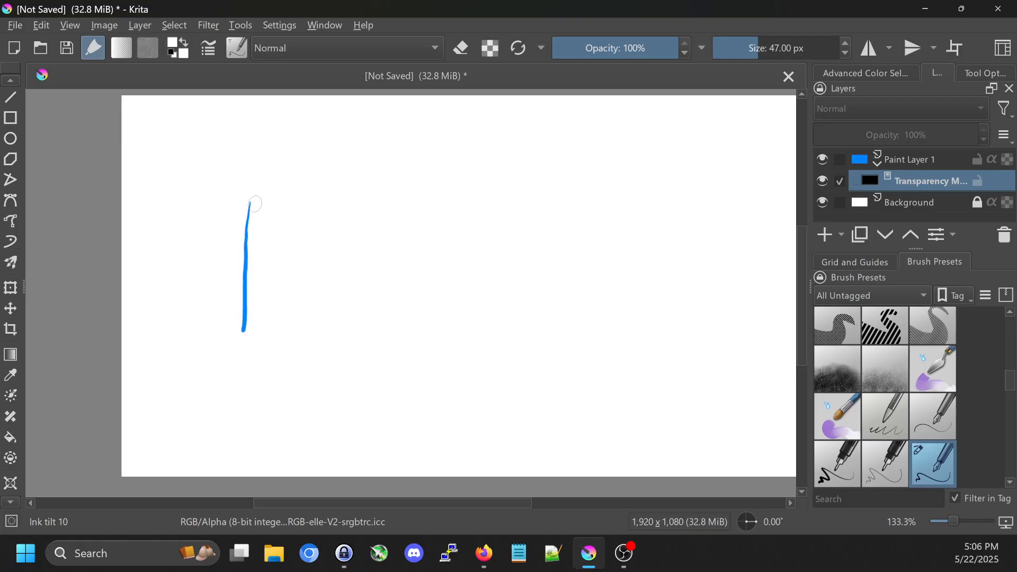
mouse_move(251, 202)
mouse_down()
mouse_move(326, 202)
mouse_move(340, 243)
mouse_move(337, 325)
mouse_up()
drag(247, 262, 338, 265)
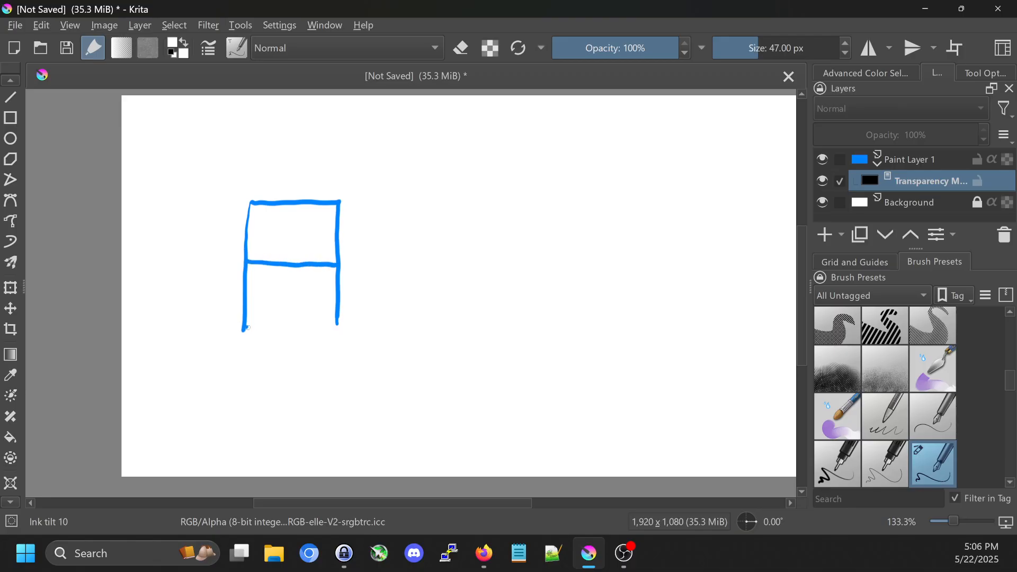
drag(243, 330, 341, 329)
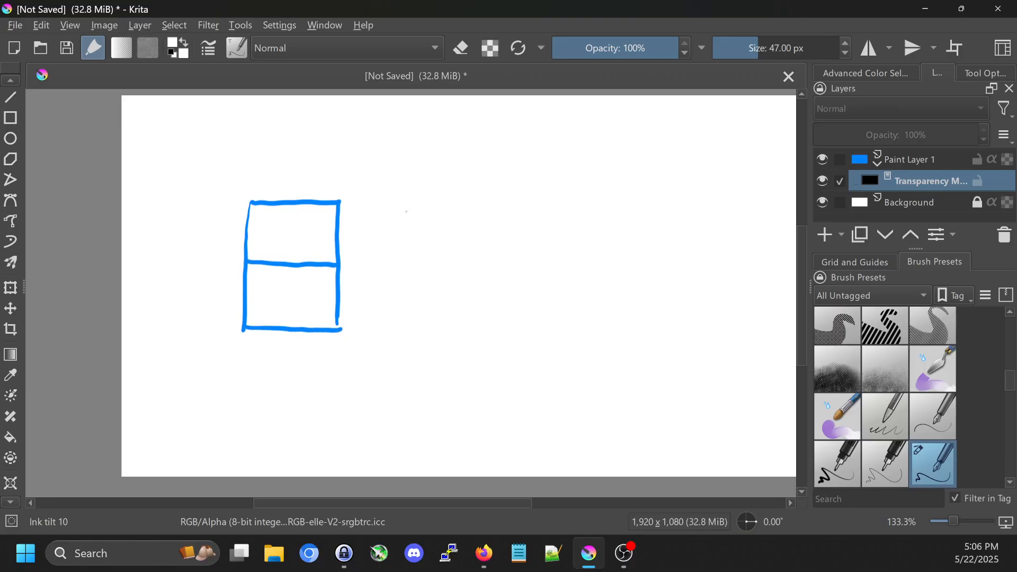
Step: Paint the character 本 on the transparency mask beside 日
mouse_move(406, 211)
mouse_down()
mouse_move(445, 209)
mouse_move(436, 202)
mouse_move(421, 322)
mouse_up()
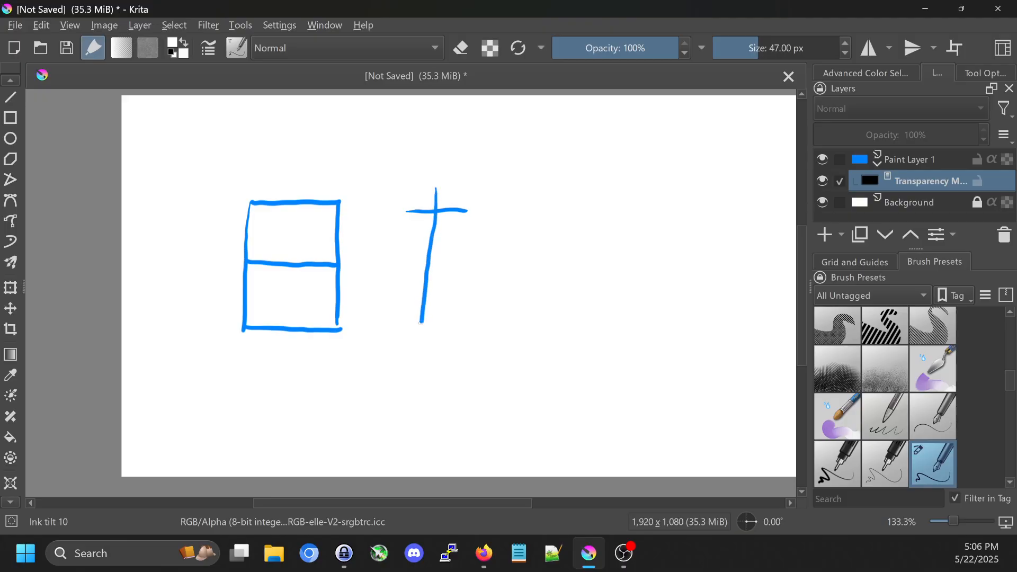
mouse_move(435, 213)
mouse_down()
mouse_move(409, 245)
mouse_move(362, 272)
mouse_up()
mouse_move(436, 216)
mouse_down()
mouse_move(481, 255)
mouse_move(517, 262)
mouse_up()
drag(404, 293, 471, 293)
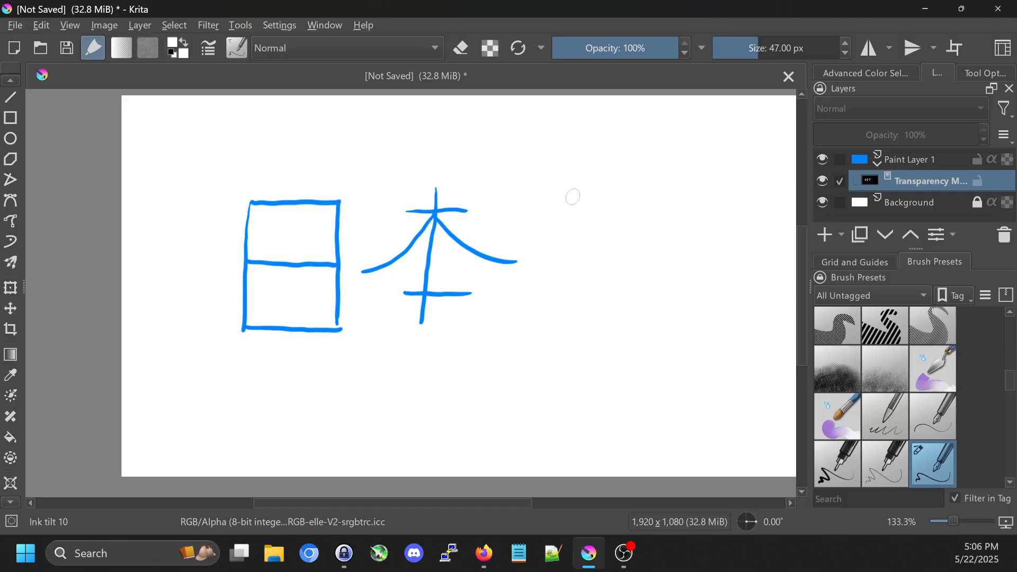
Step: Paint the character 語 on the transparency mask after 本 to complete the word 日本語
mouse_move(570, 183)
mouse_down()
mouse_move(582, 231)
mouse_move(600, 248)
mouse_move(577, 264)
mouse_move(601, 264)
mouse_move(566, 287)
mouse_move(568, 324)
mouse_up()
mouse_move(567, 286)
mouse_down()
mouse_move(593, 284)
mouse_move(612, 302)
mouse_move(609, 323)
mouse_up()
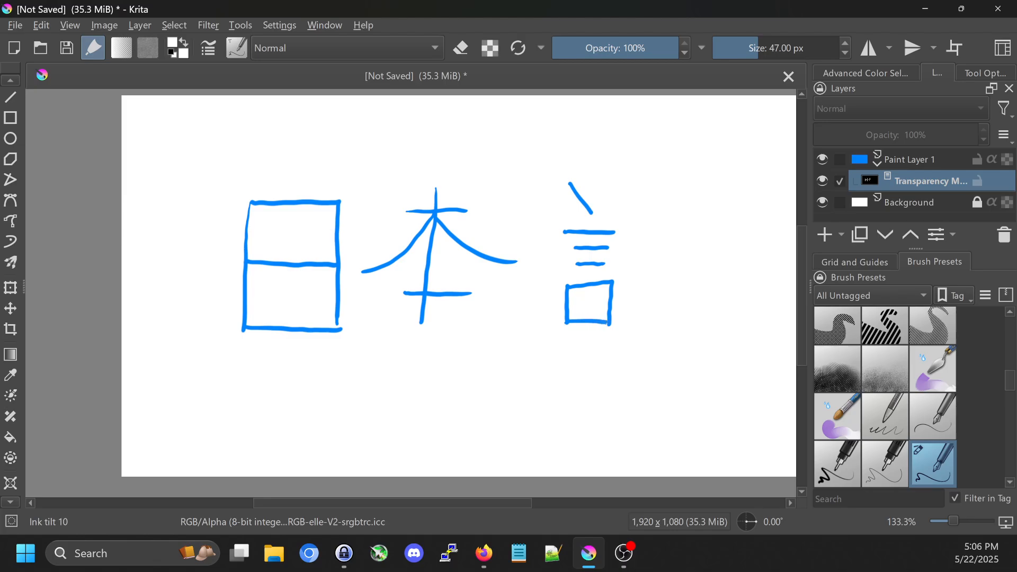
mouse_move(642, 197)
mouse_down()
mouse_move(709, 192)
mouse_move(675, 202)
mouse_move(663, 242)
mouse_move(642, 228)
mouse_move(713, 218)
mouse_move(702, 247)
mouse_up()
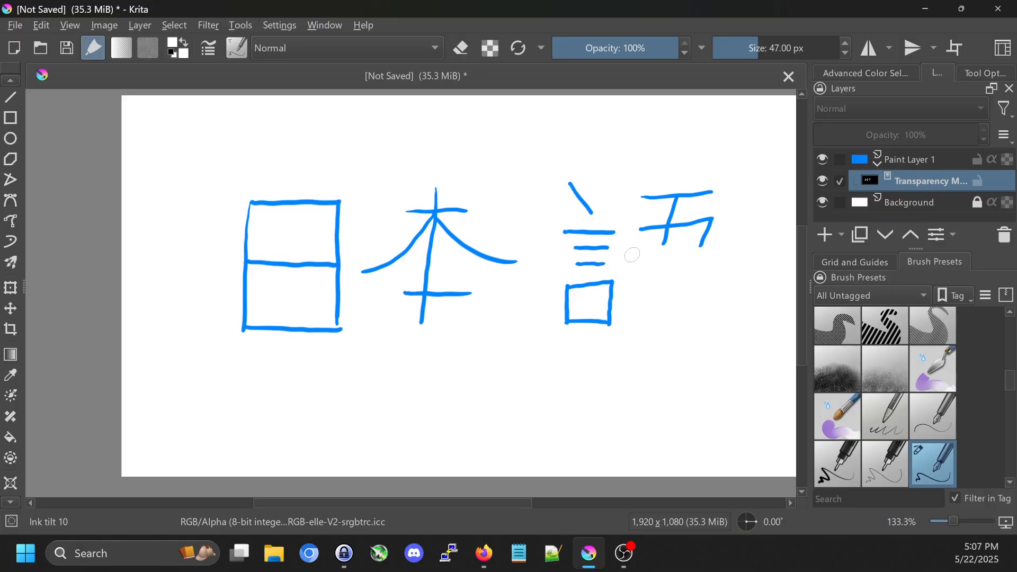
drag(634, 253, 735, 244)
mouse_move(649, 273)
mouse_down()
mouse_move(646, 324)
mouse_move(655, 271)
mouse_move(723, 265)
mouse_move(722, 324)
mouse_up()
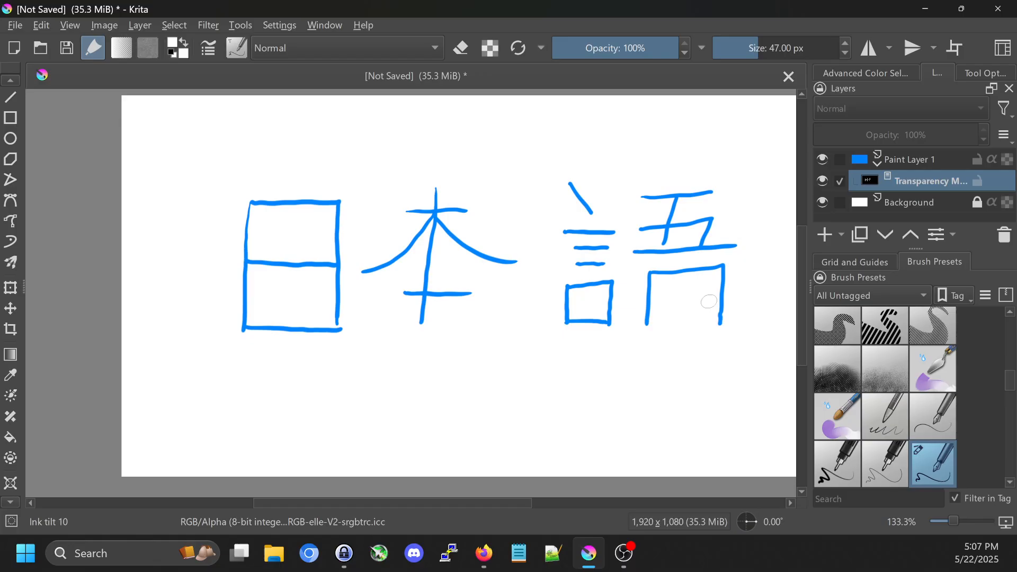
drag(643, 324, 727, 328)
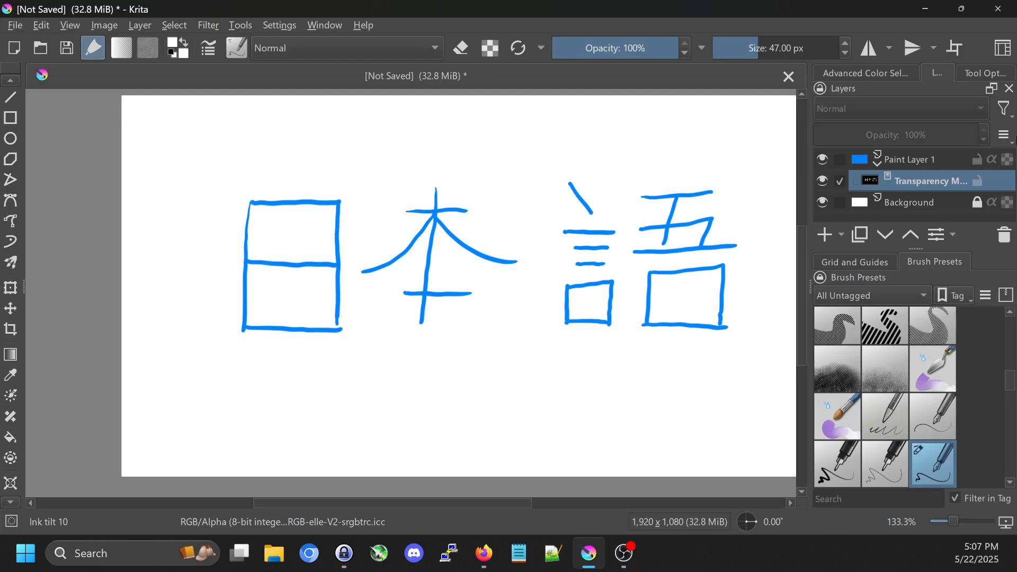
Step: Add a new paint layer above Paint Layer 1 and set the foreground color to pure red
click(918, 167)
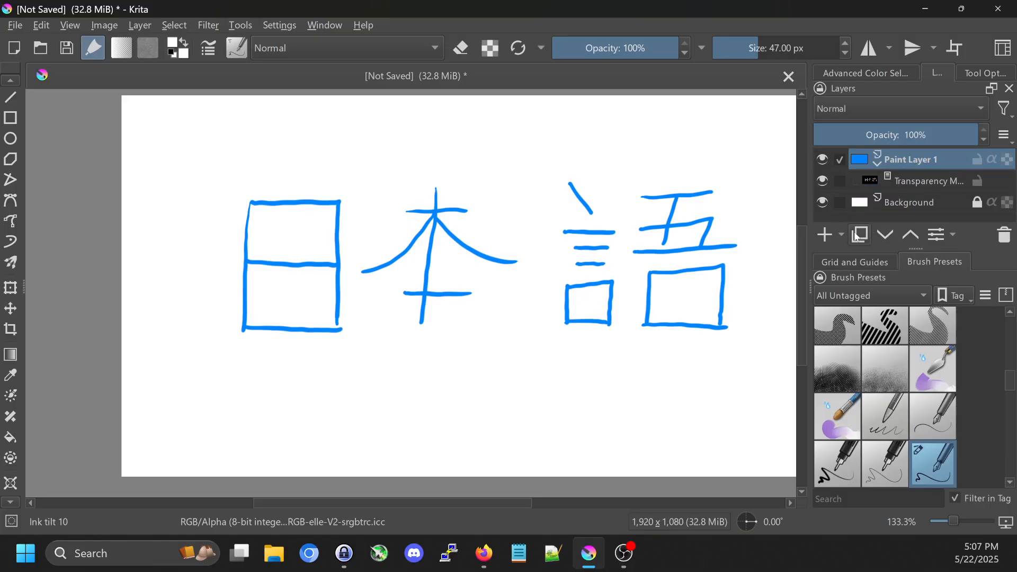
click(826, 235)
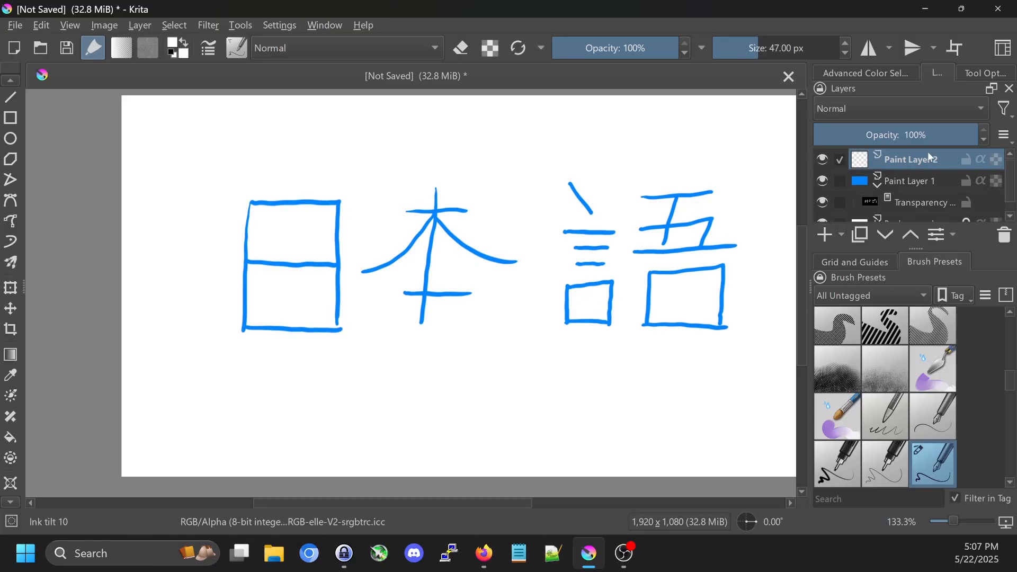
click(879, 74)
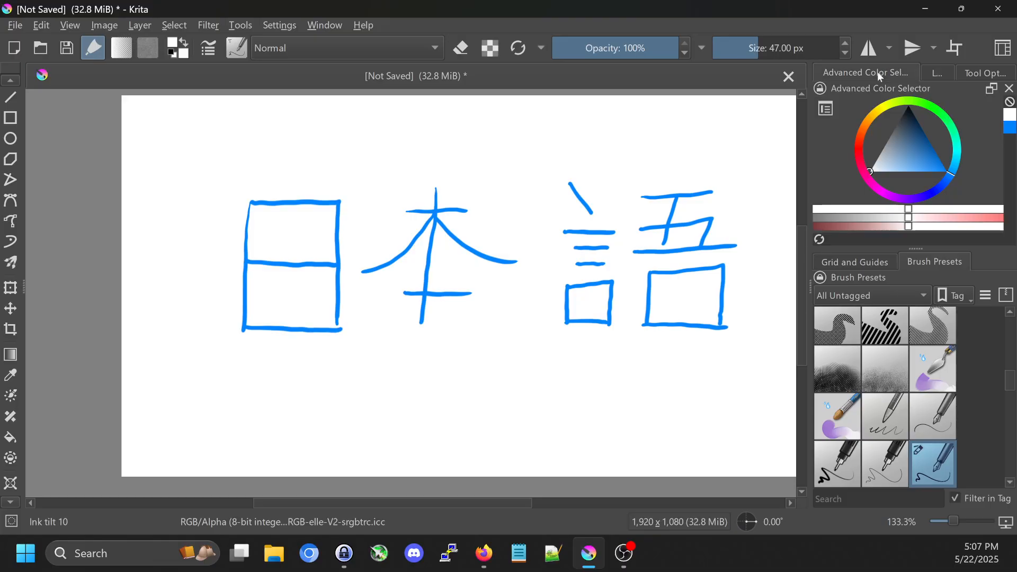
drag(864, 168, 971, 185)
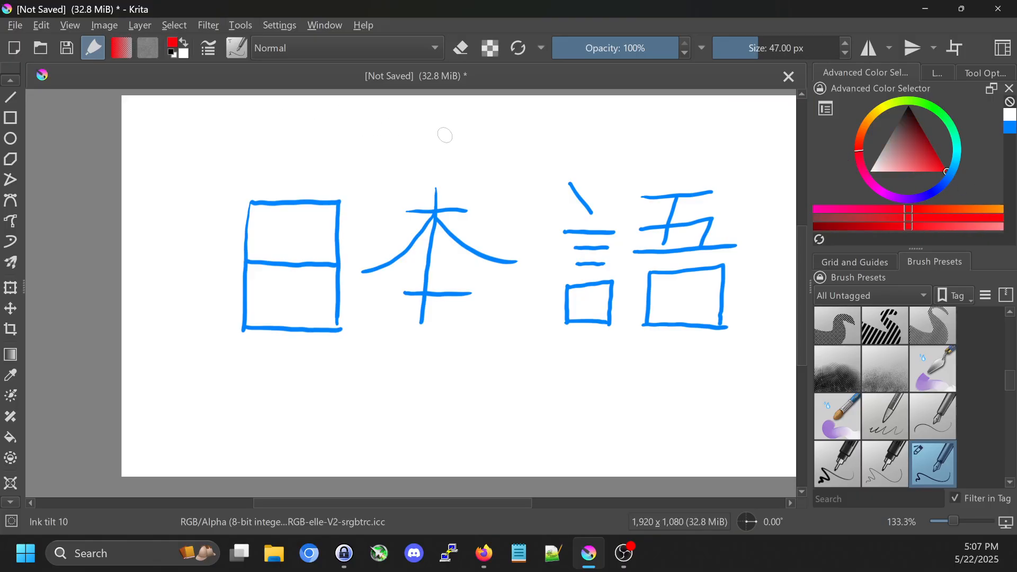
Step: Fill Paint Layer 2 with red and copy Paint Layer 1's transparency mask onto it
key(f)
click(493, 143)
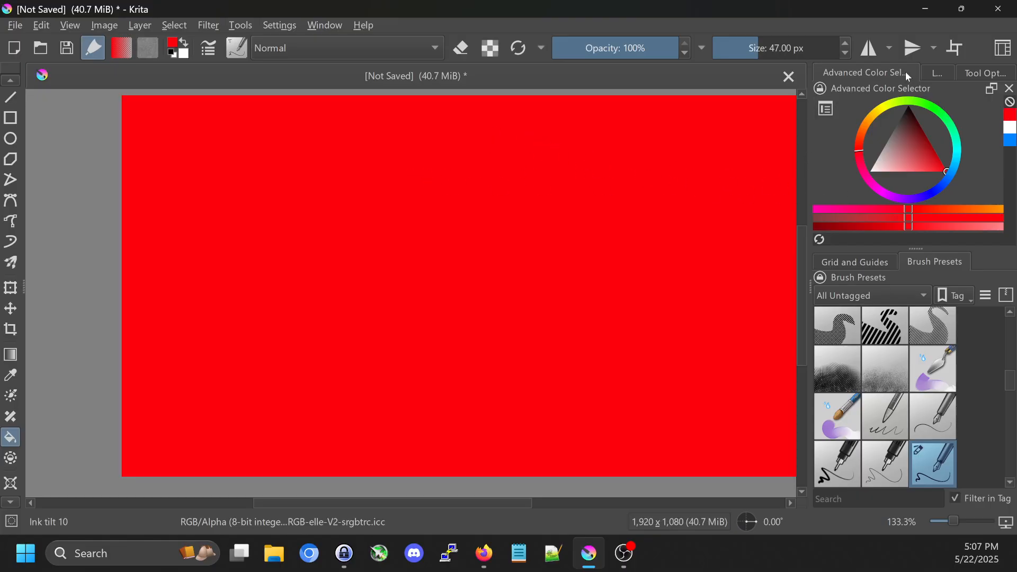
click(937, 74)
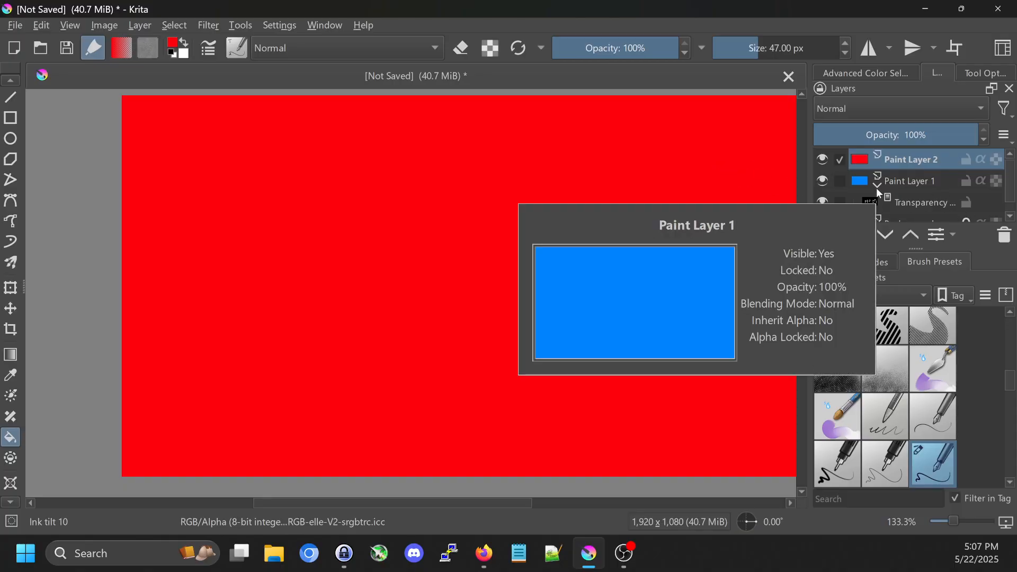
mouse_move(881, 210)
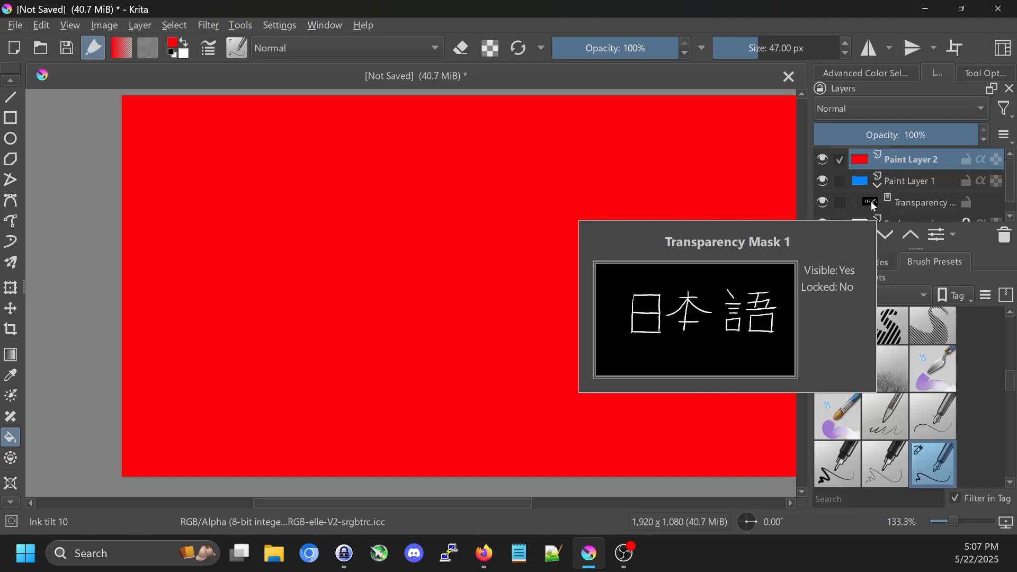
click(871, 202)
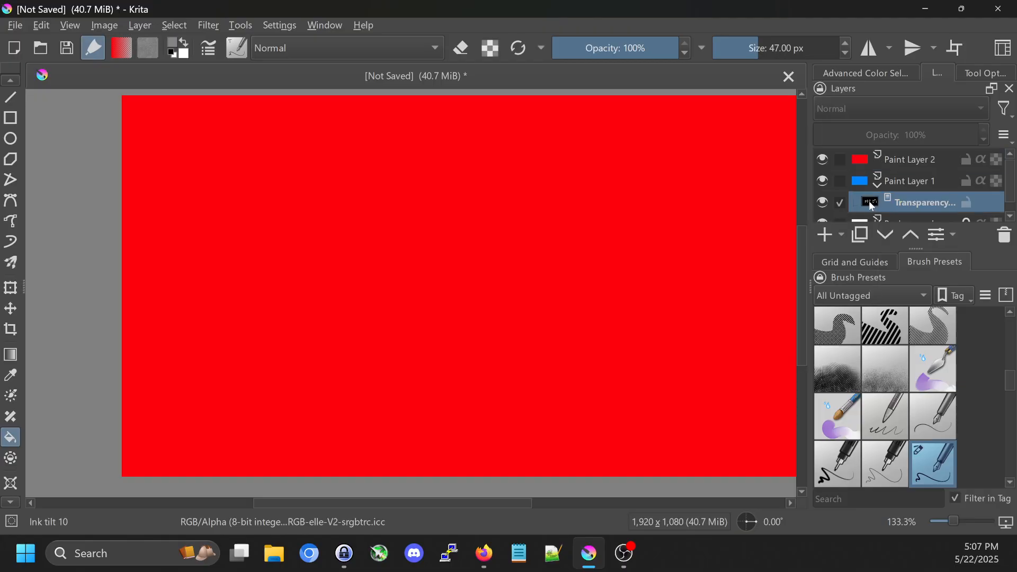
drag(868, 201, 876, 157)
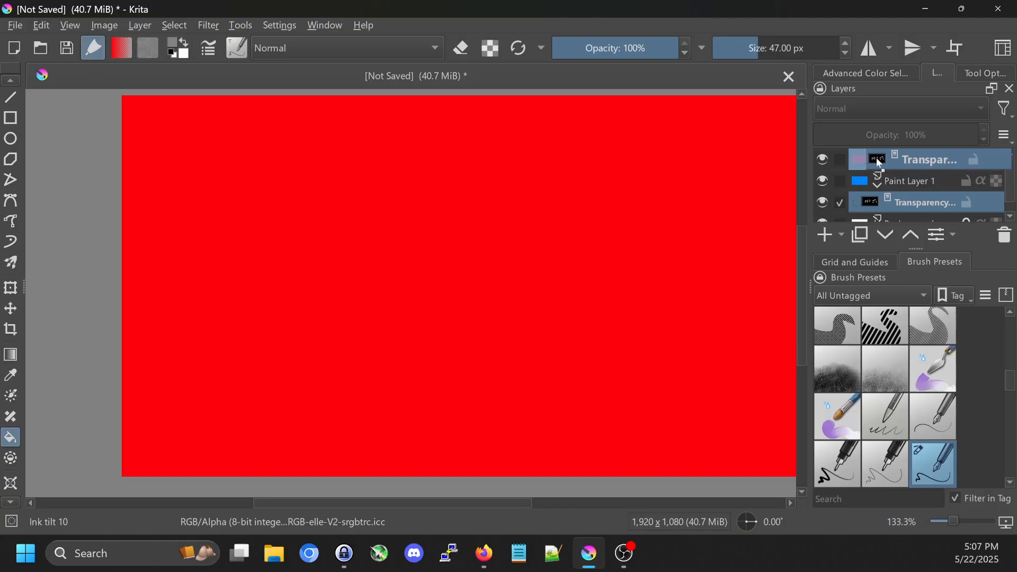
Step: Invert the copied transparency mask on Paint Layer 2 so the character shapes are cut out of the red
scroll(917, 170, down, 1)
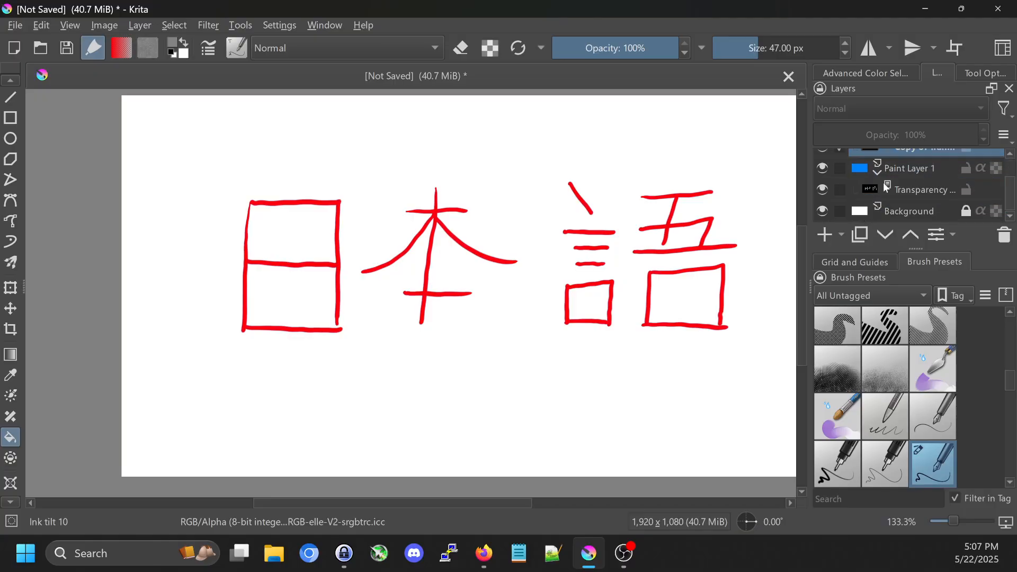
scroll(908, 189, up, 1)
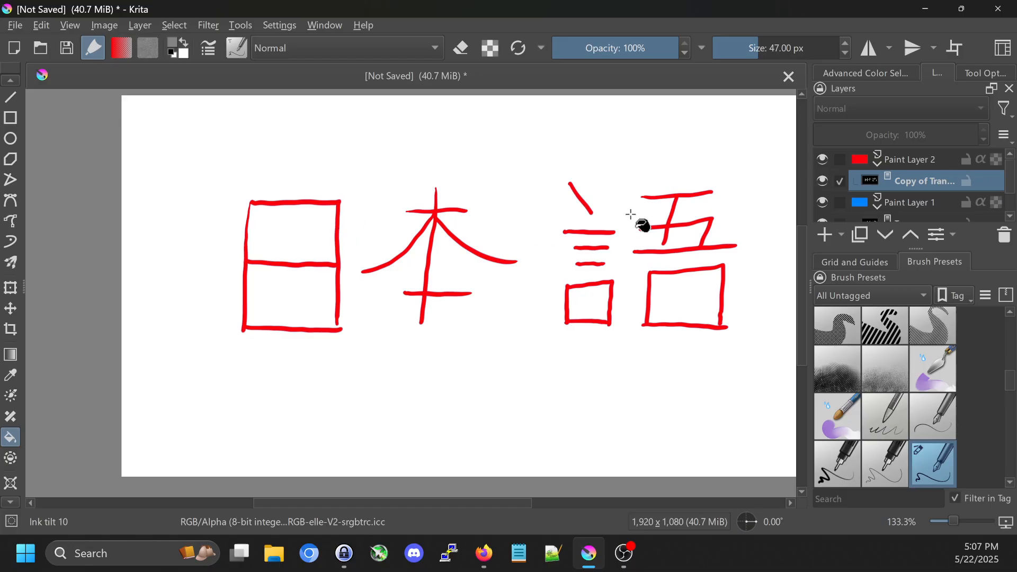
scroll(895, 197, down, 1)
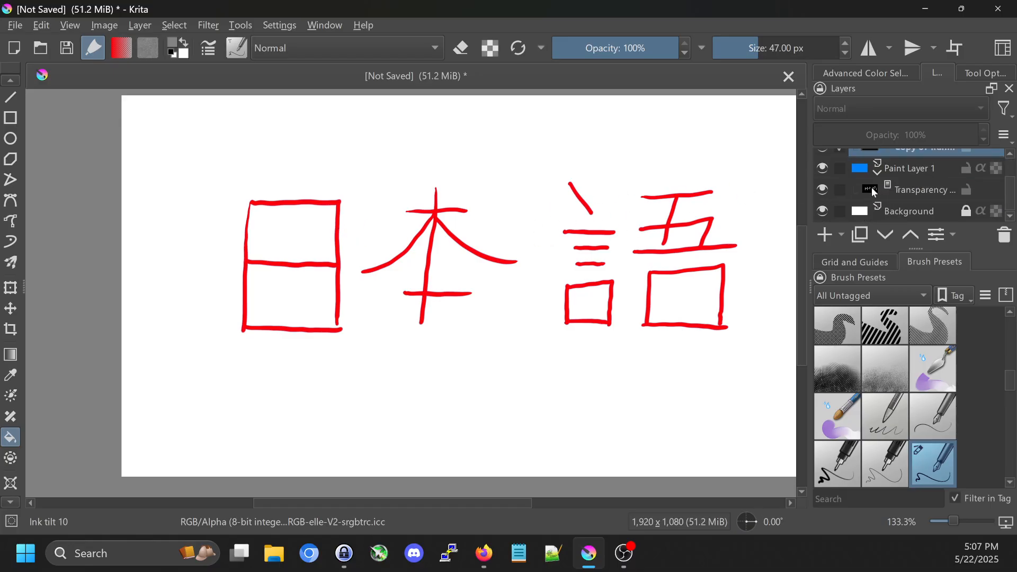
mouse_move(872, 188)
scroll(924, 192, up, 1)
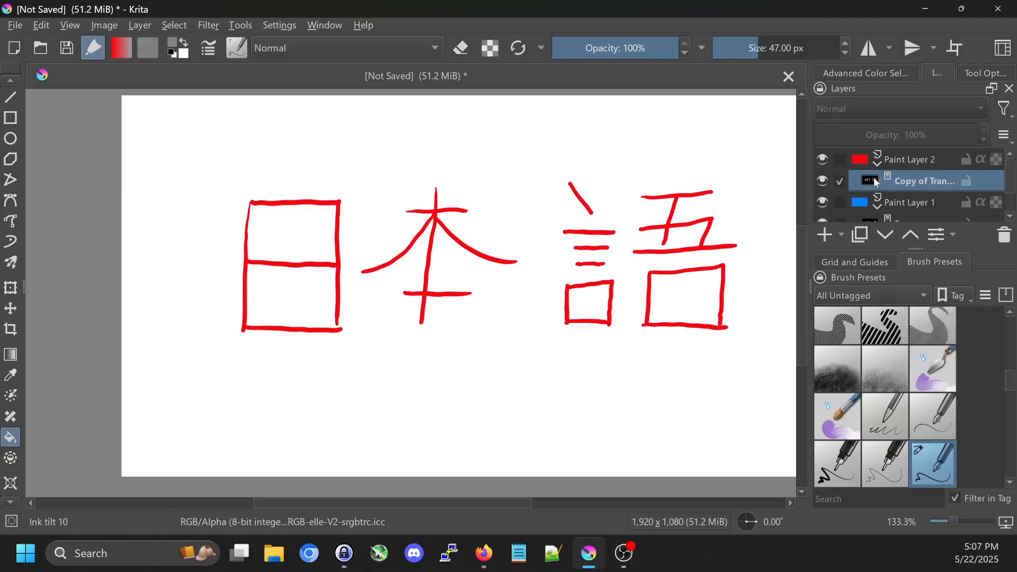
click(895, 160)
click(872, 182)
key(ctrl+i)
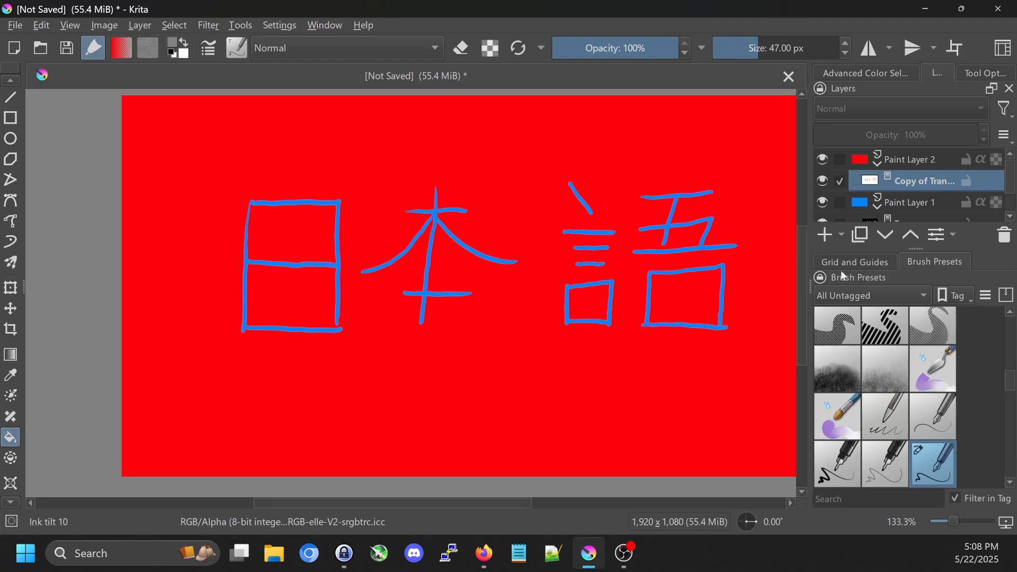
Step: Add a second transparency mask to Paint Layer 2 and fill it with black to hide the red
click(841, 236)
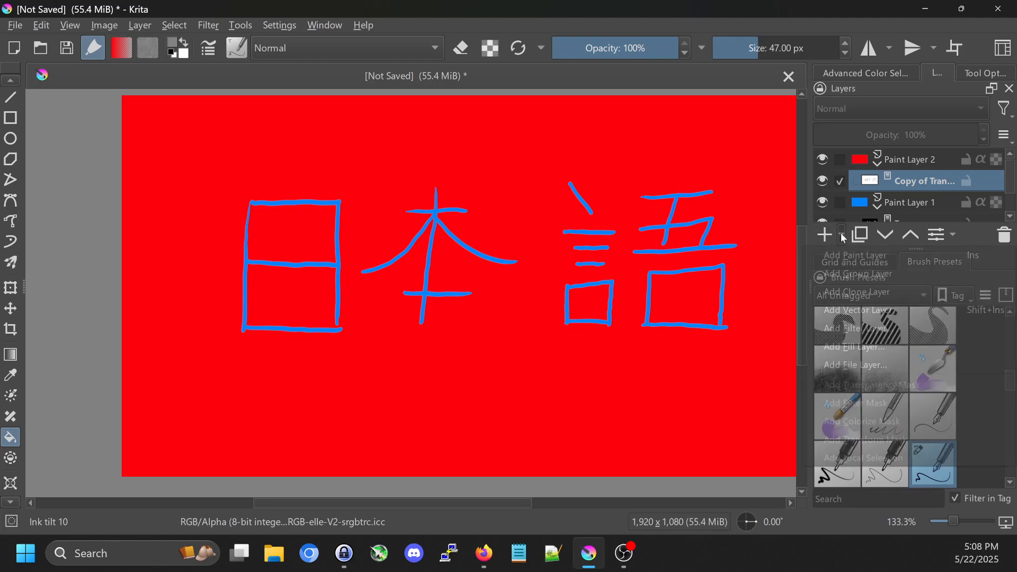
click(910, 160)
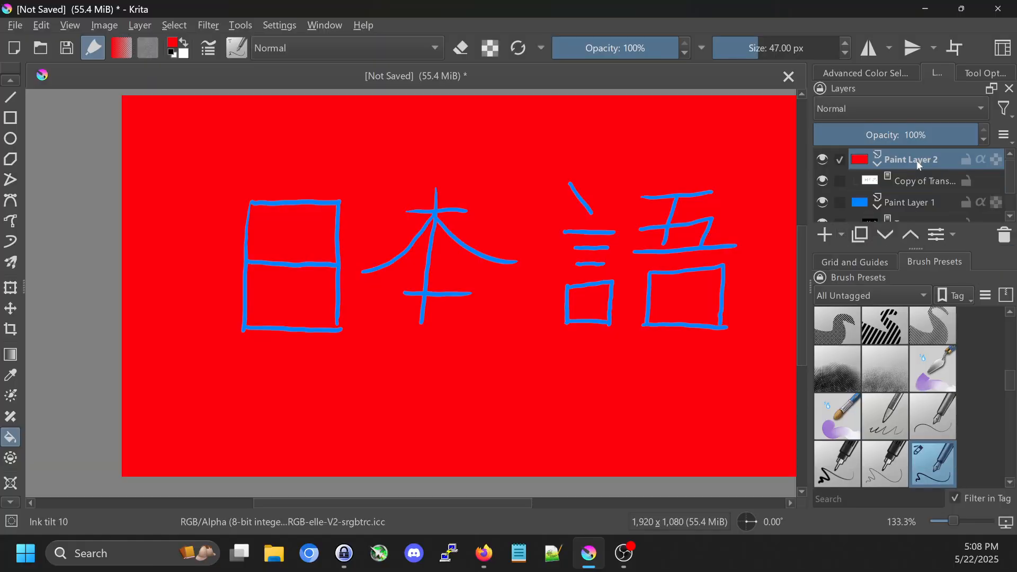
click(842, 236)
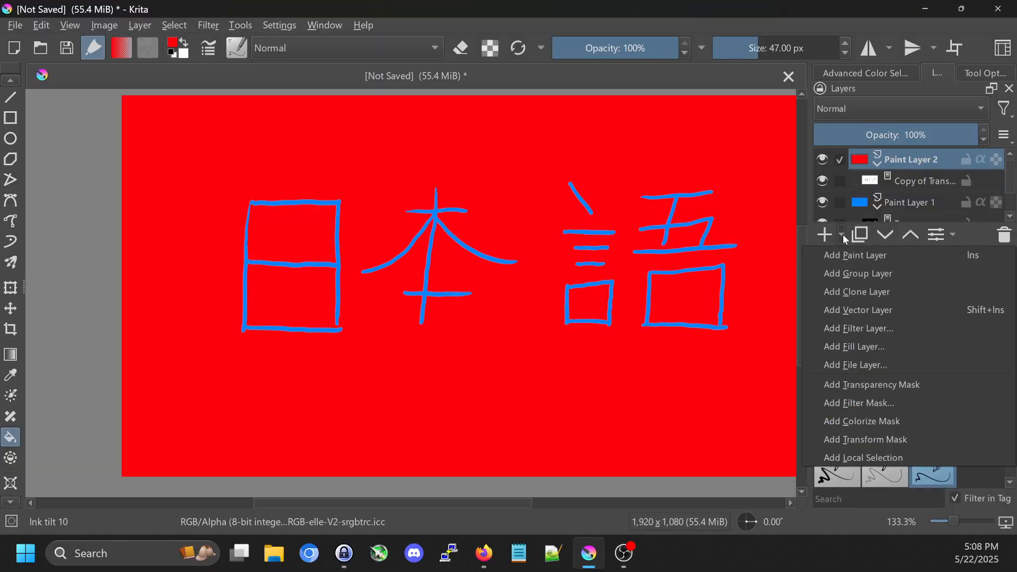
click(854, 384)
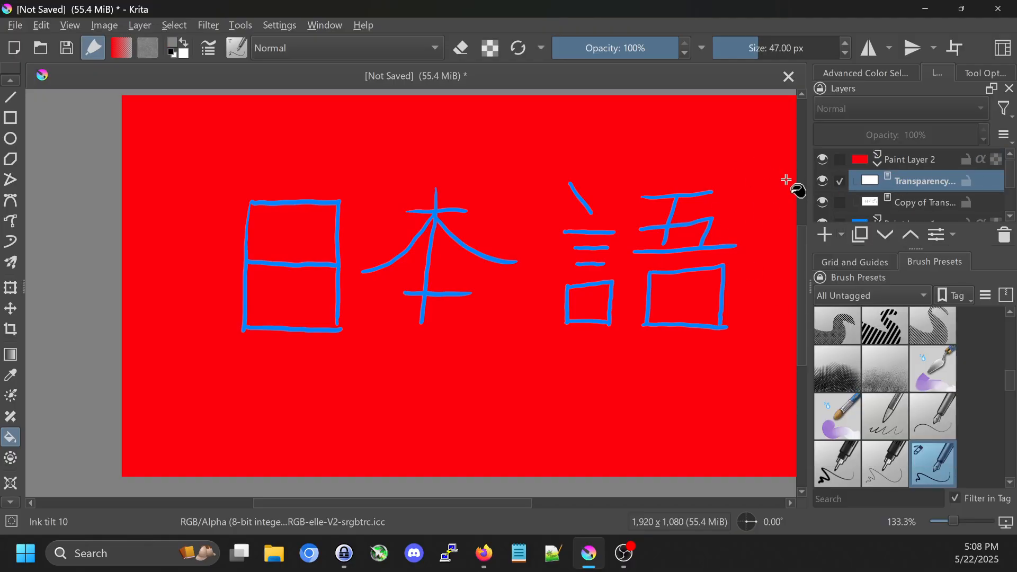
click(912, 157)
click(905, 179)
click(576, 167)
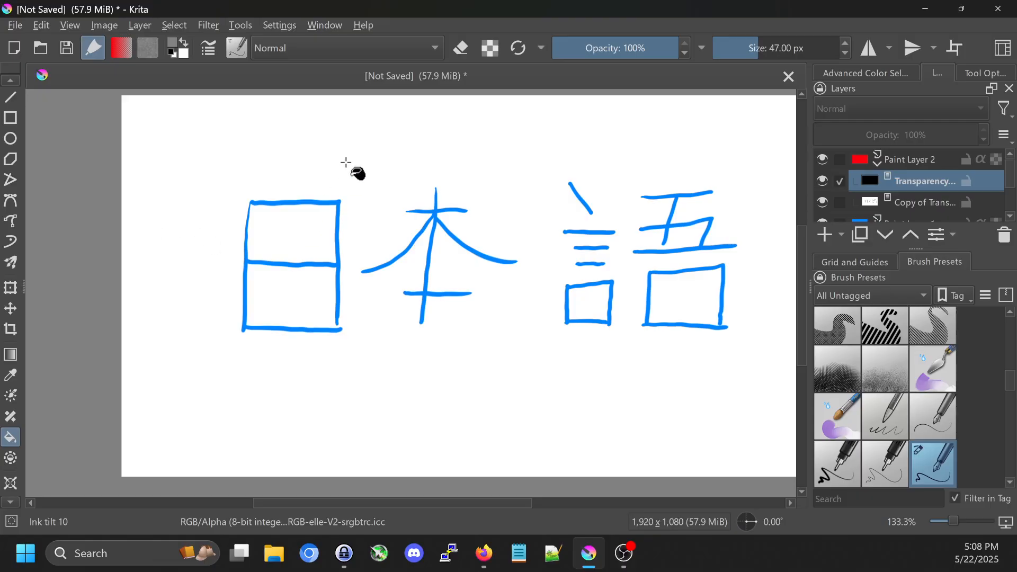
Step: Switch back to the freehand brush and set the foreground color to white for painting on the new mask
key(b)
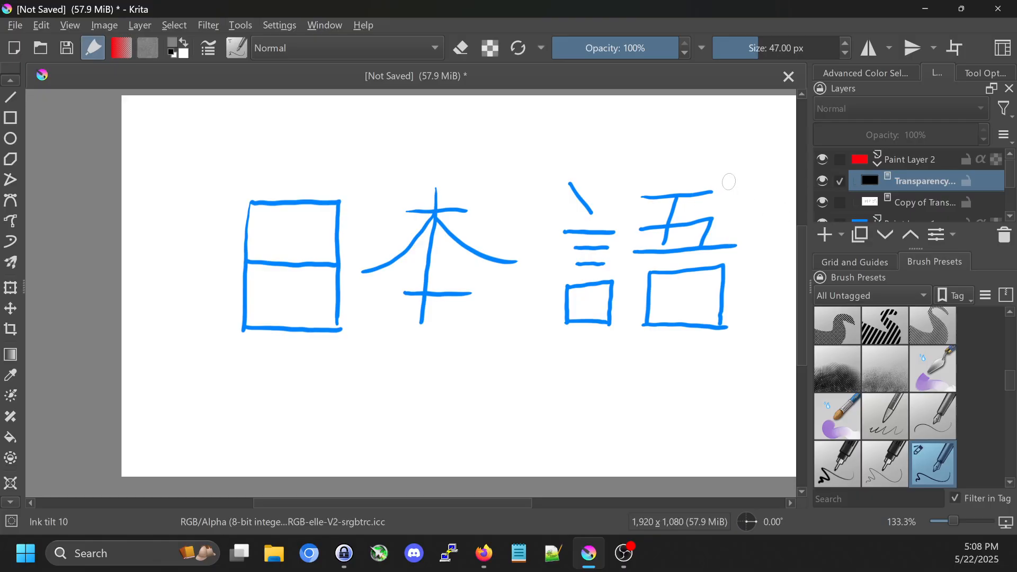
click(973, 72)
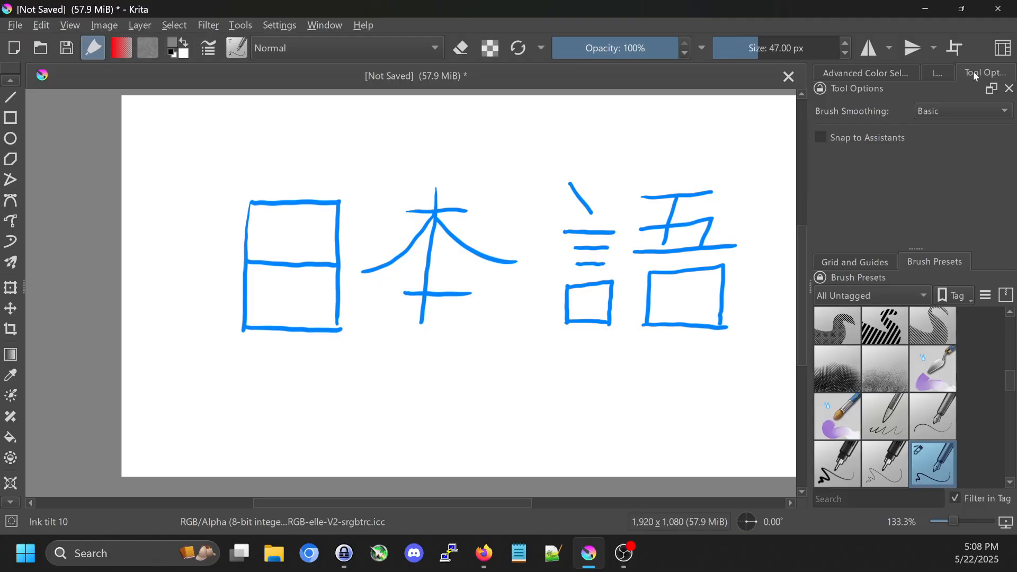
click(897, 72)
click(919, 168)
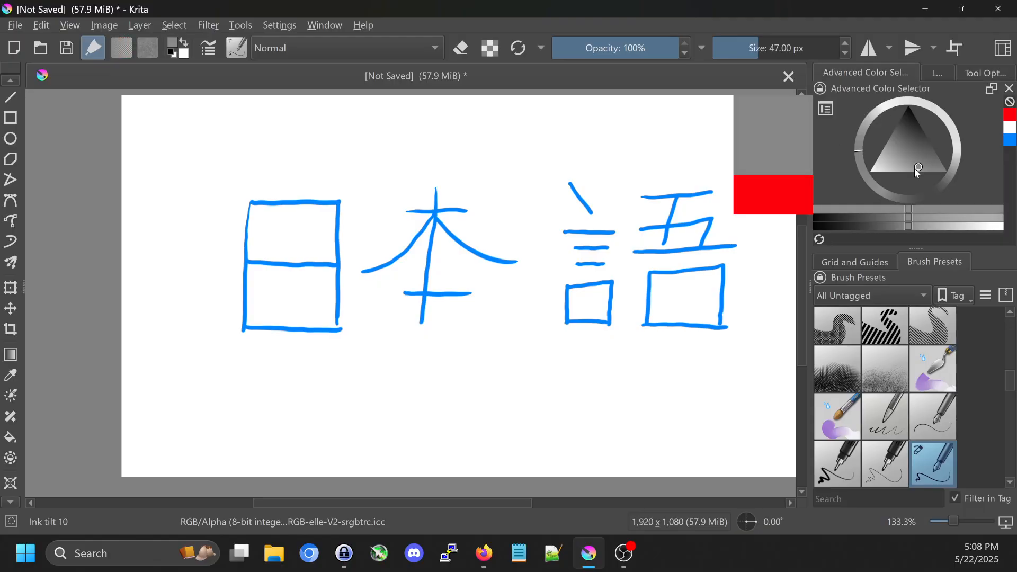
click(936, 73)
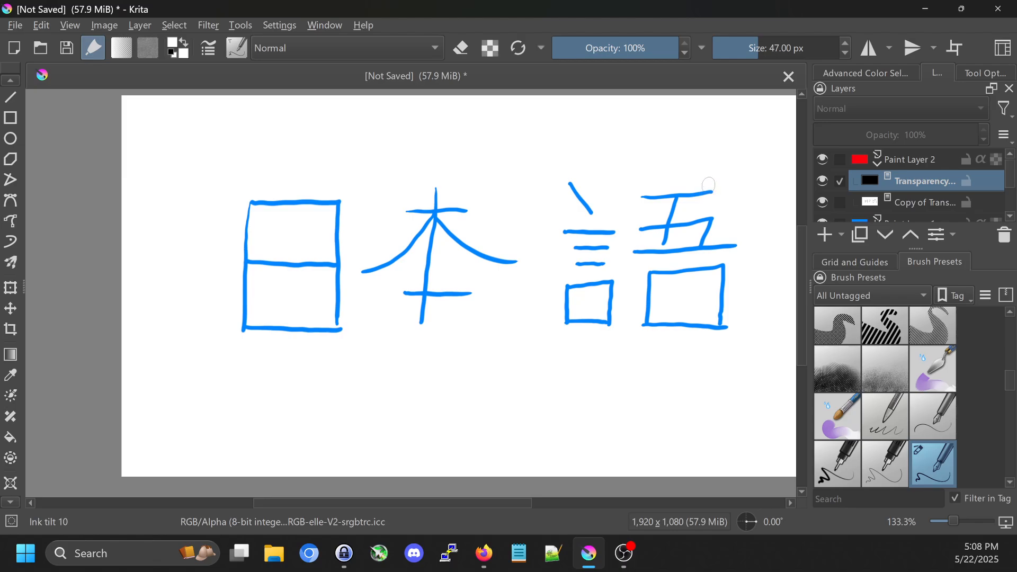
Step: Scribble in white across the 日本語 characters on the new mask, using brush sizes of 118 px and 144 px
key(])
key(])
key(])
key(])
key(])
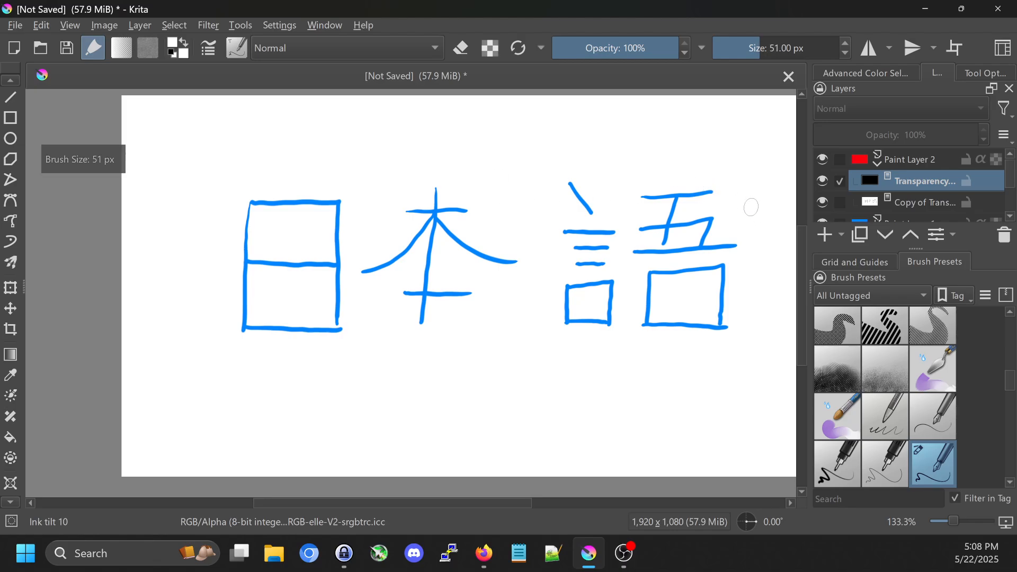
key(])
key(])
key(])
key(])
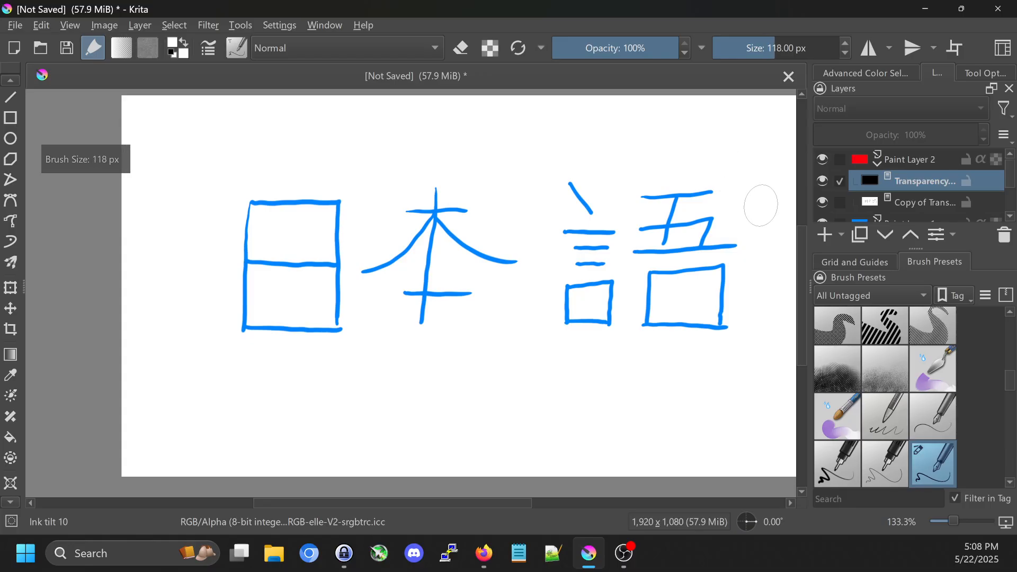
mouse_move(771, 222)
mouse_down()
mouse_move(769, 284)
mouse_move(465, 164)
mouse_move(586, 345)
mouse_move(529, 329)
mouse_move(364, 249)
mouse_move(239, 211)
mouse_move(209, 234)
mouse_move(279, 346)
mouse_move(238, 352)
mouse_move(188, 343)
mouse_up()
key(])
key(])
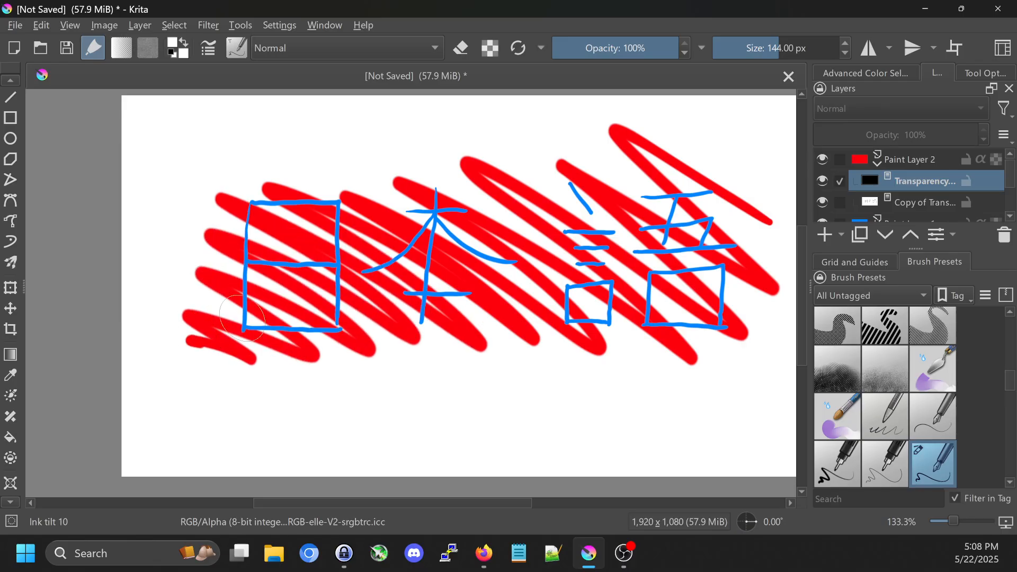
mouse_move(753, 180)
mouse_down()
mouse_move(714, 331)
mouse_move(633, 159)
mouse_move(466, 180)
mouse_move(331, 159)
mouse_move(215, 201)
mouse_move(197, 299)
mouse_up()
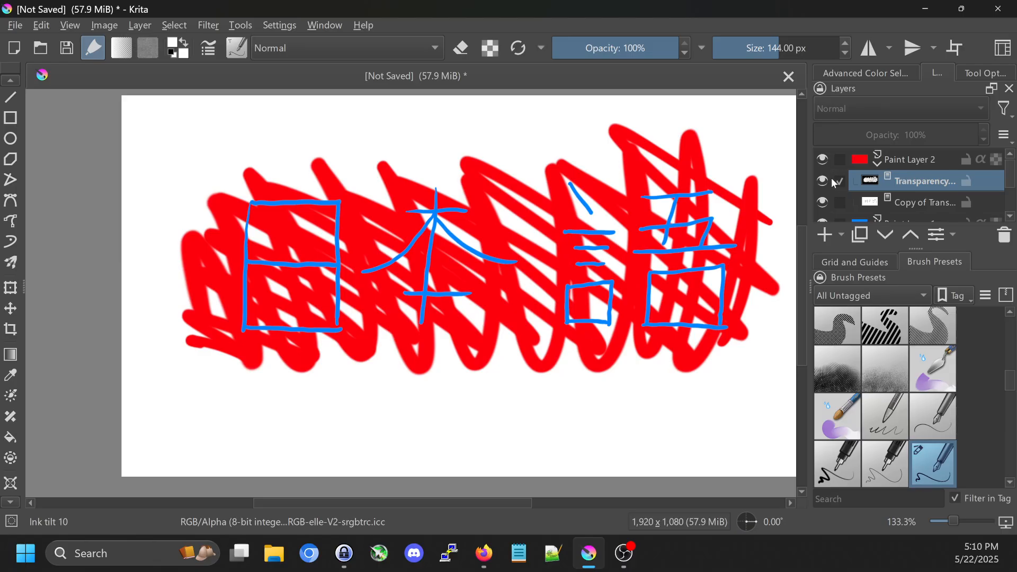
mouse_move(877, 184)
scroll(938, 163, down, 2)
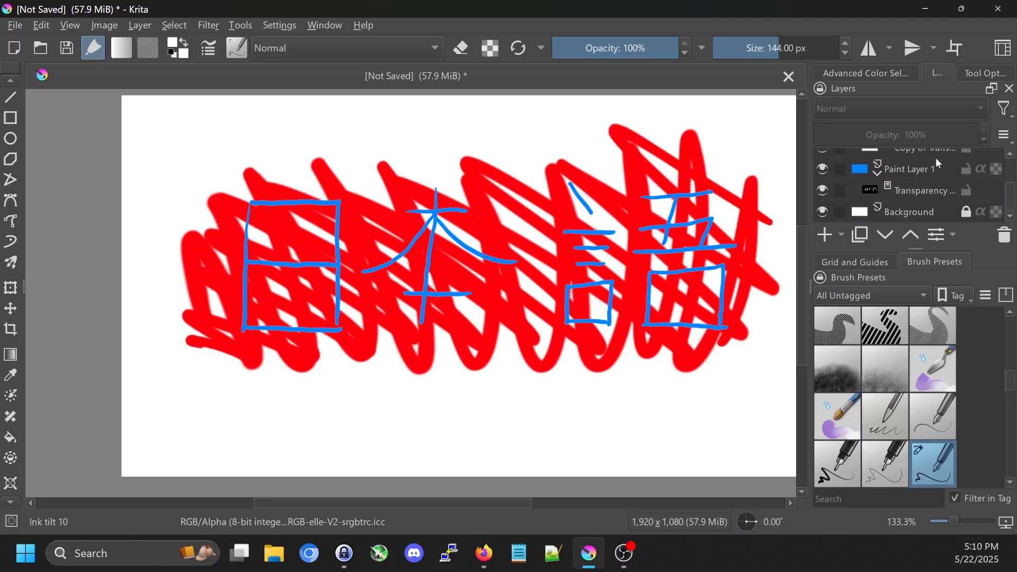
scroll(911, 174, up, 2)
click(920, 181)
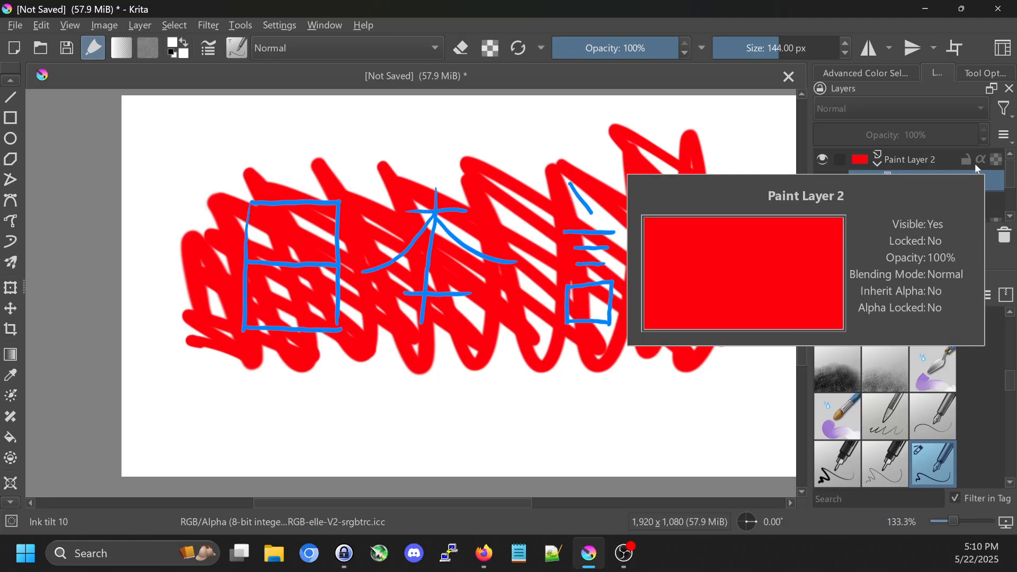
scroll(962, 156, down, 2)
Step: Recolor the characters by filling Paint Layer 1 with bright green
click(864, 171)
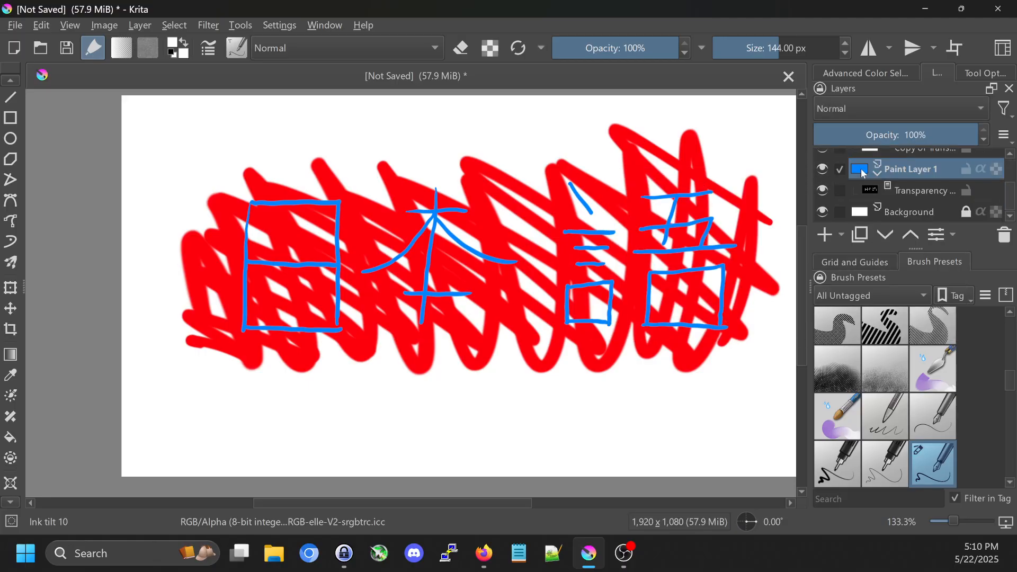
mouse_move(951, 180)
click(875, 73)
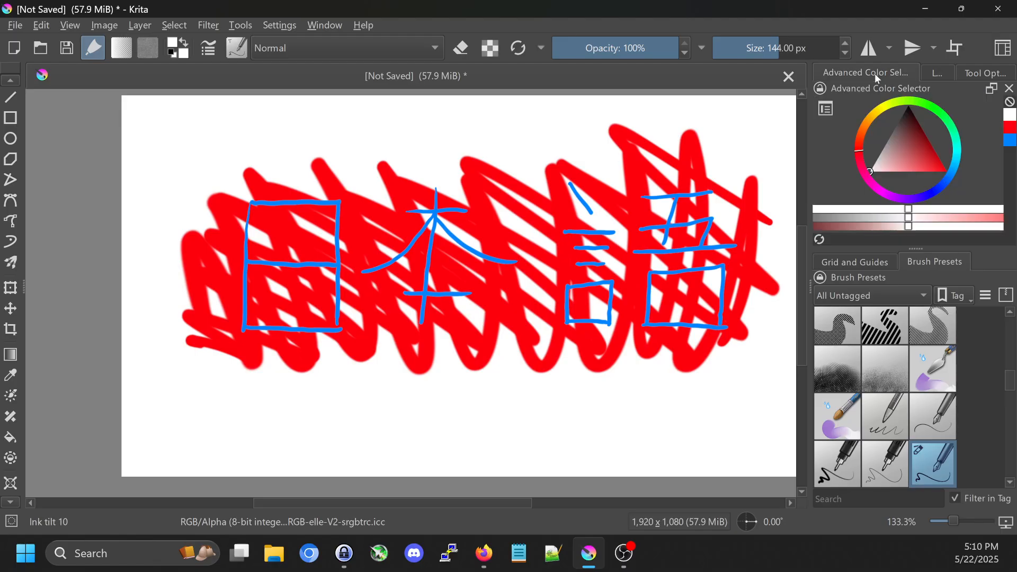
click(928, 105)
drag(925, 102, 936, 108)
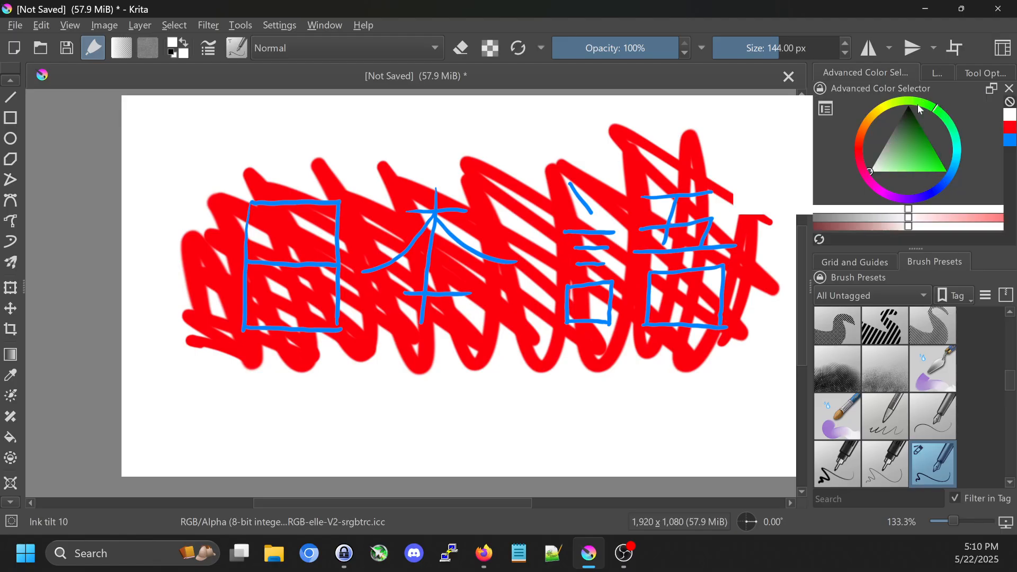
drag(913, 159, 991, 186)
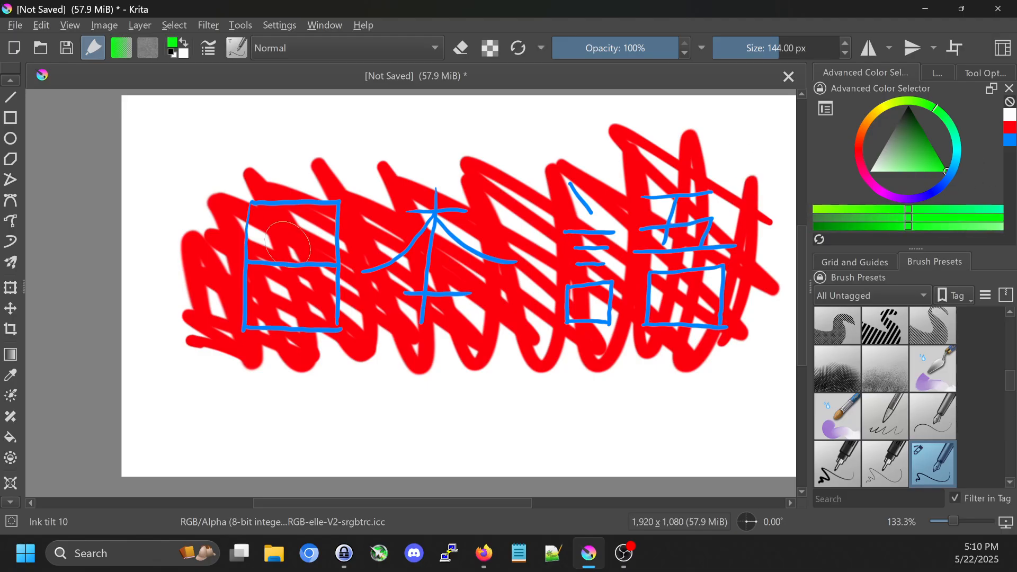
click(937, 73)
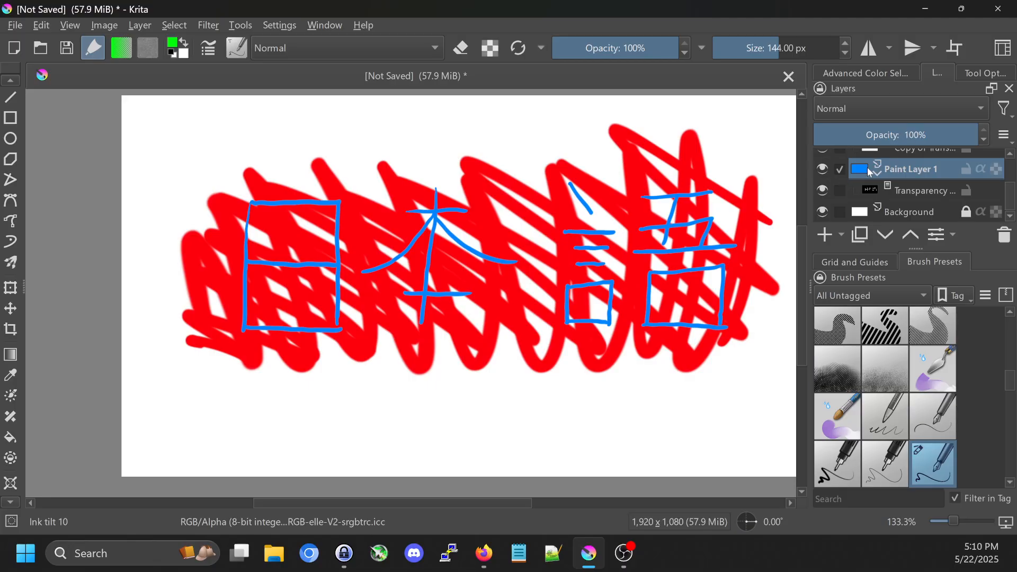
key(f)
click(586, 158)
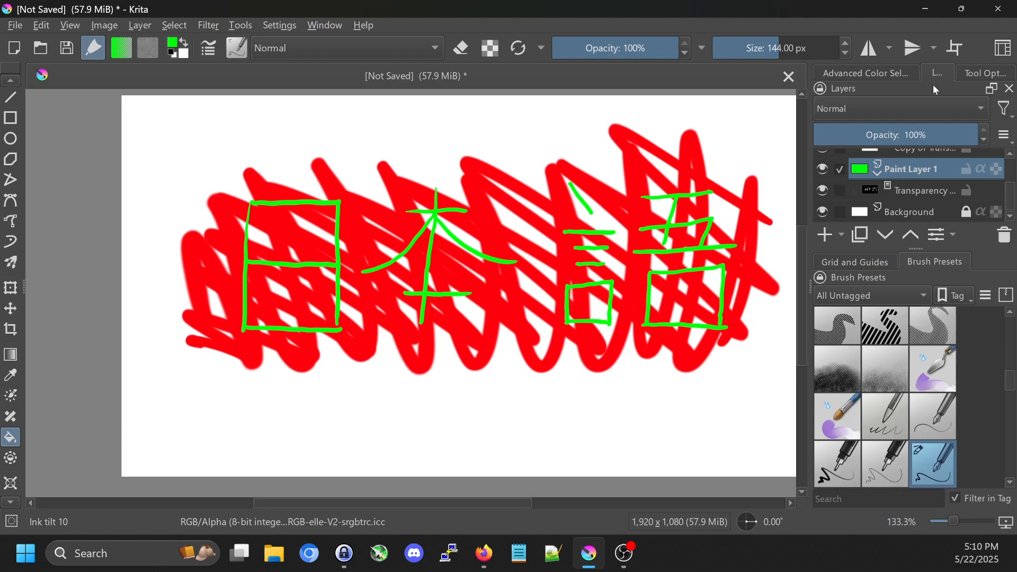
Step: Recolor the scribbled background by filling Paint Layer 2 with golden yellow
click(879, 74)
click(876, 114)
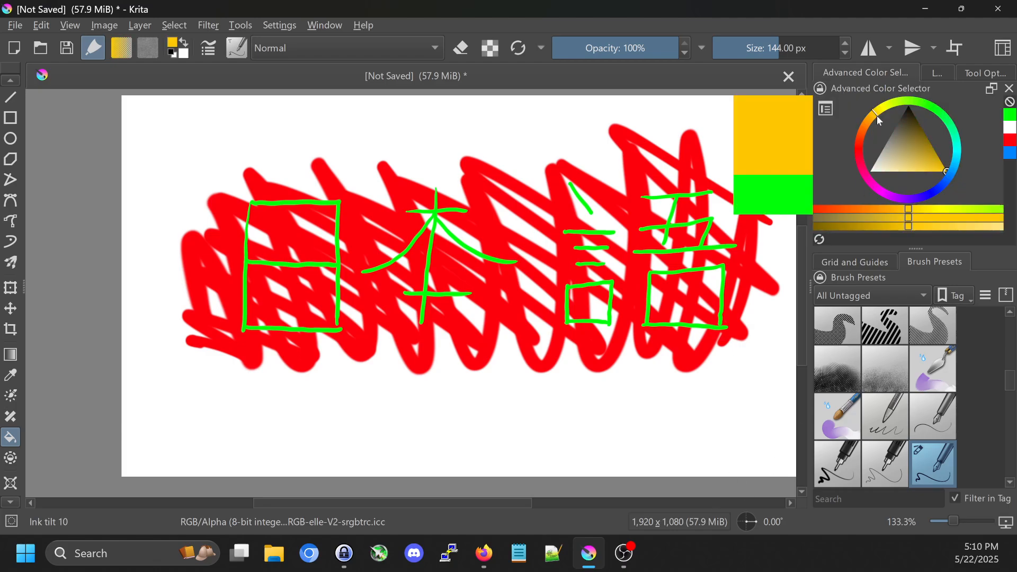
click(938, 75)
scroll(901, 176, up, 2)
click(863, 156)
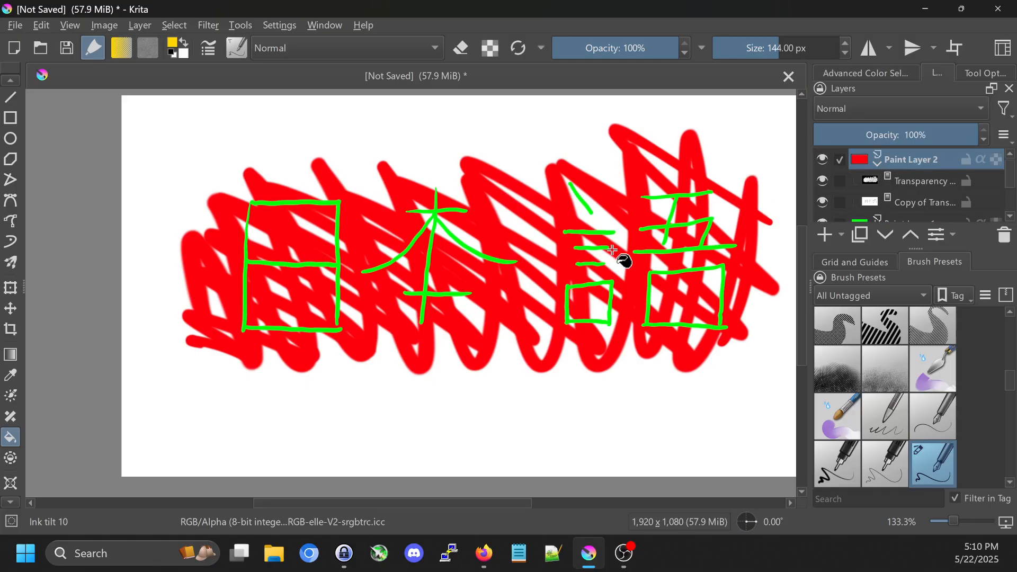
click(613, 250)
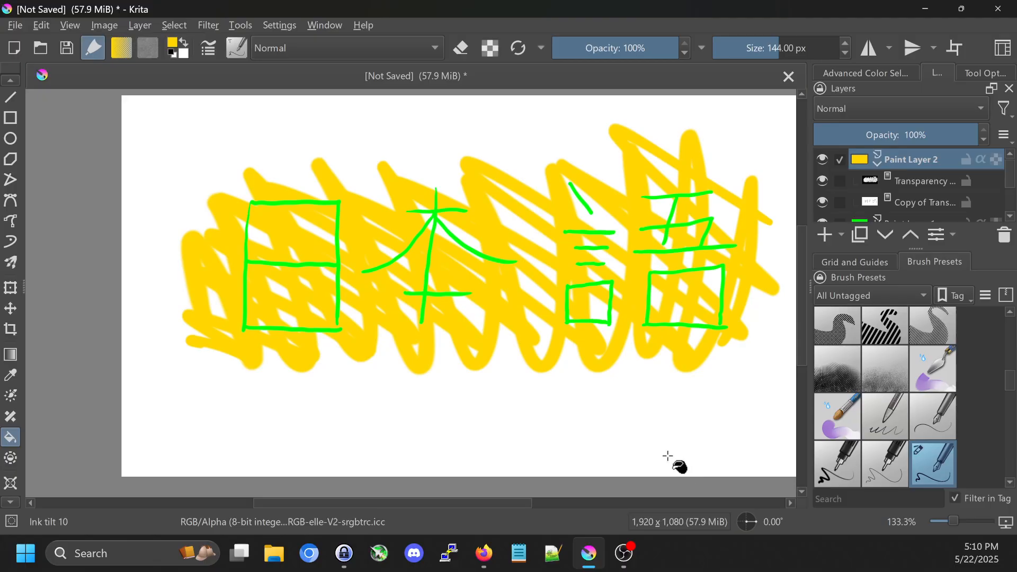